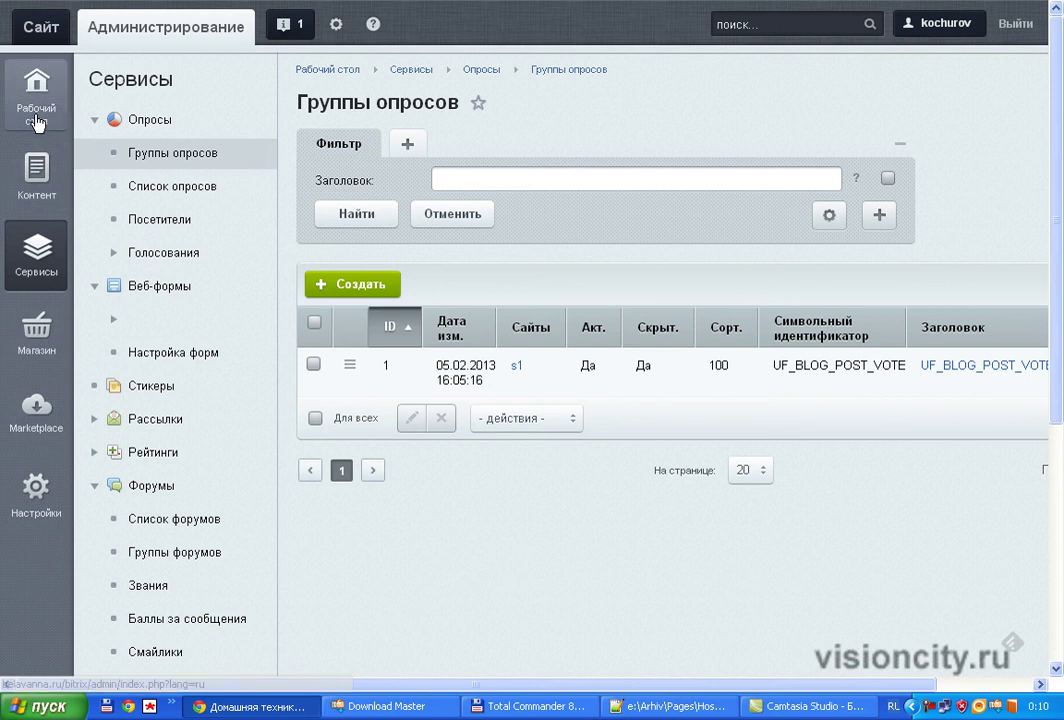
Step: Open the product-adding form from the favourites and place the cursor in the visual editor of the announcement (Анонс) description
left_click(183, 408)
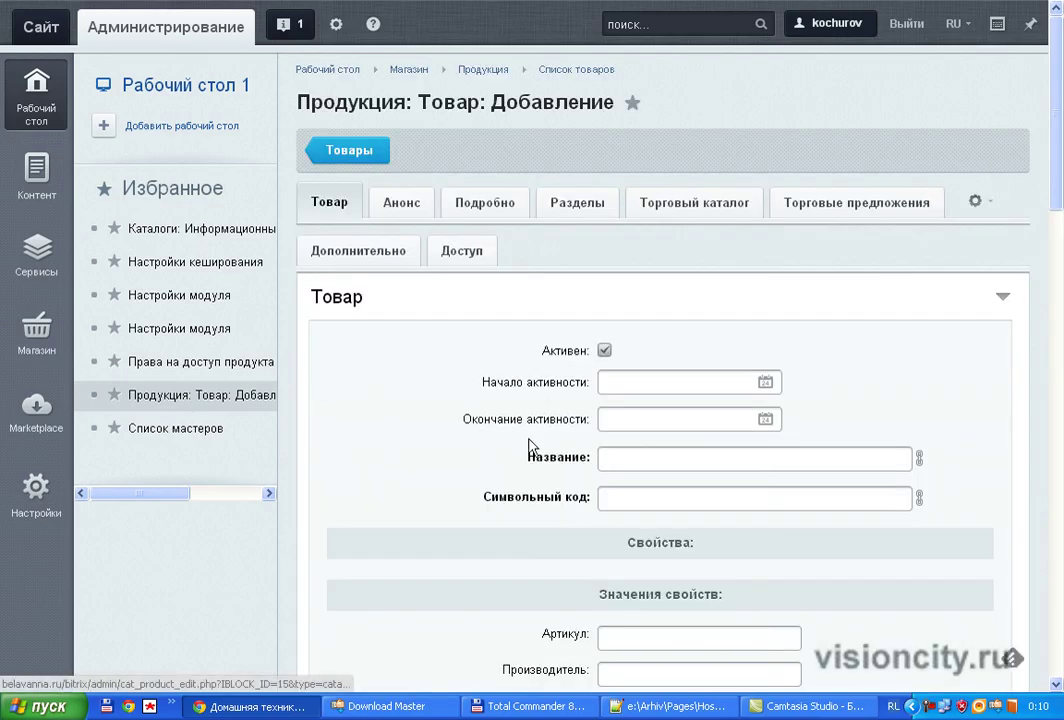
scroll(440, 430, "down", 3)
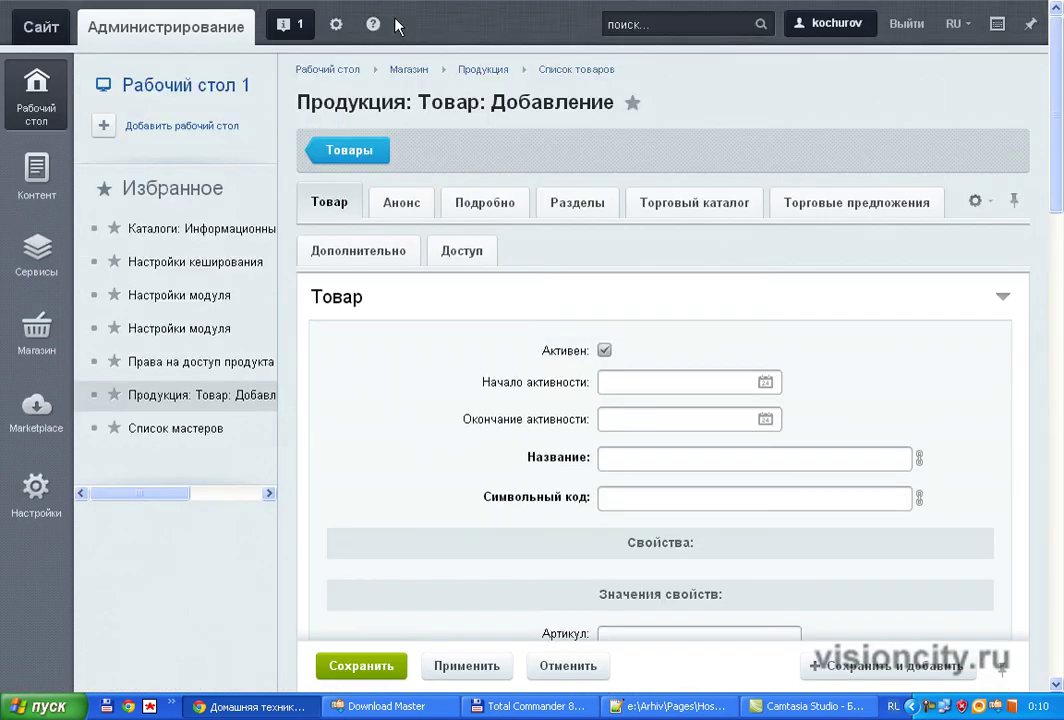
scroll(404, 213, "up", 3)
left_click(405, 213)
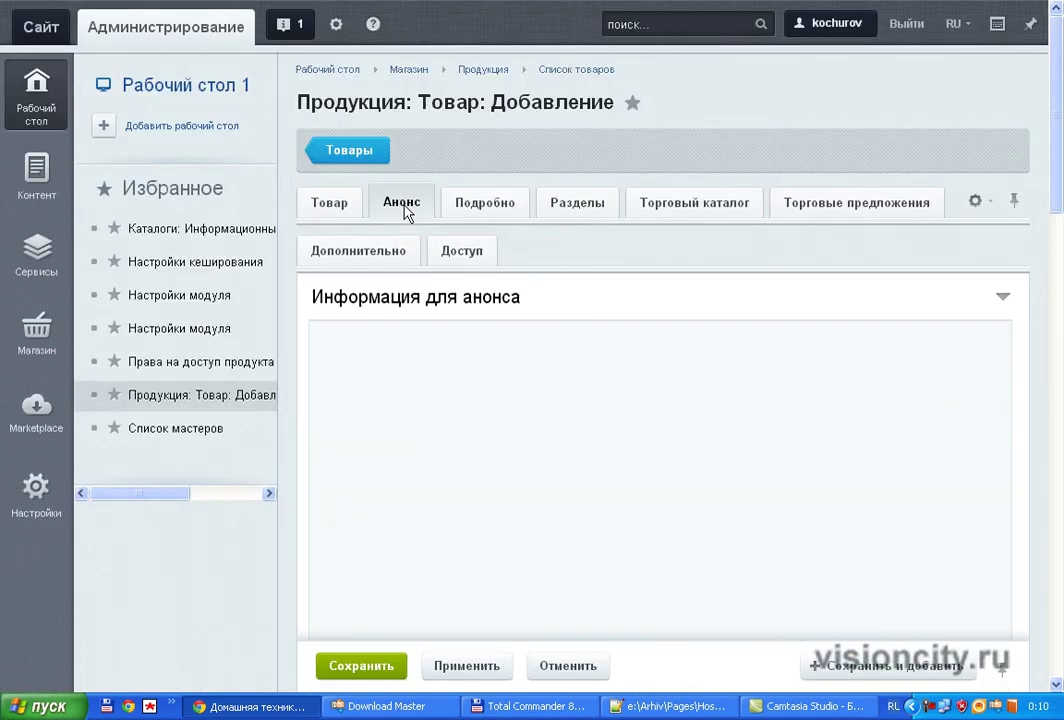
scroll(620, 540, "down", 2)
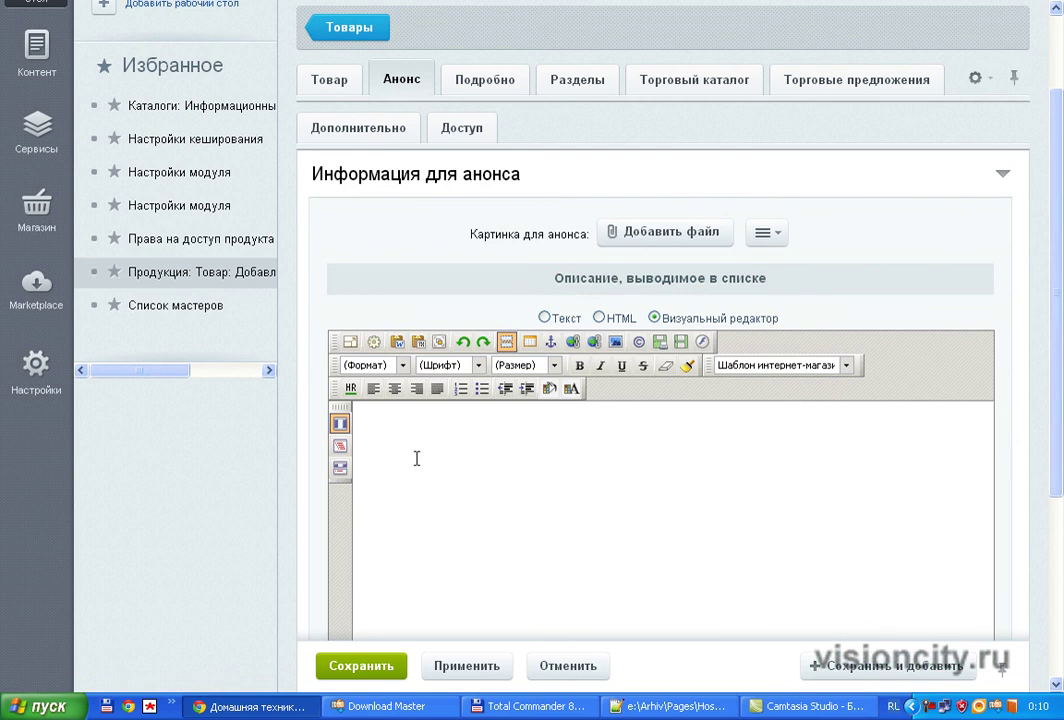
left_click(402, 430)
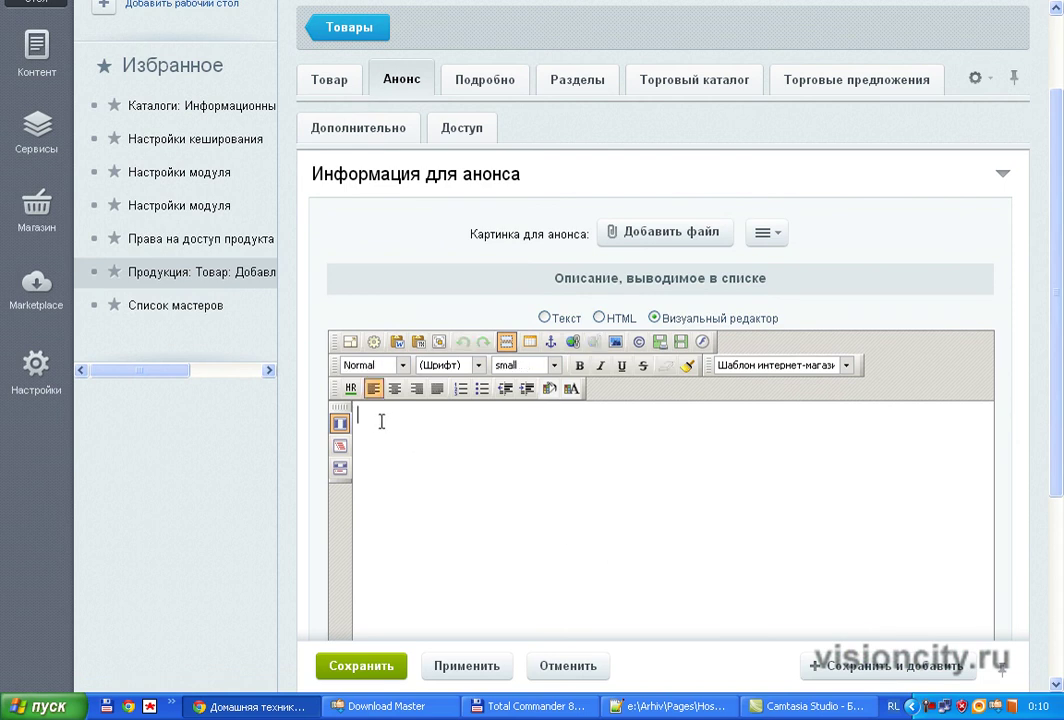
Step: Start a new picture in the announcement description and browse the site structure to the /upload/bath folder
left_click(614, 346)
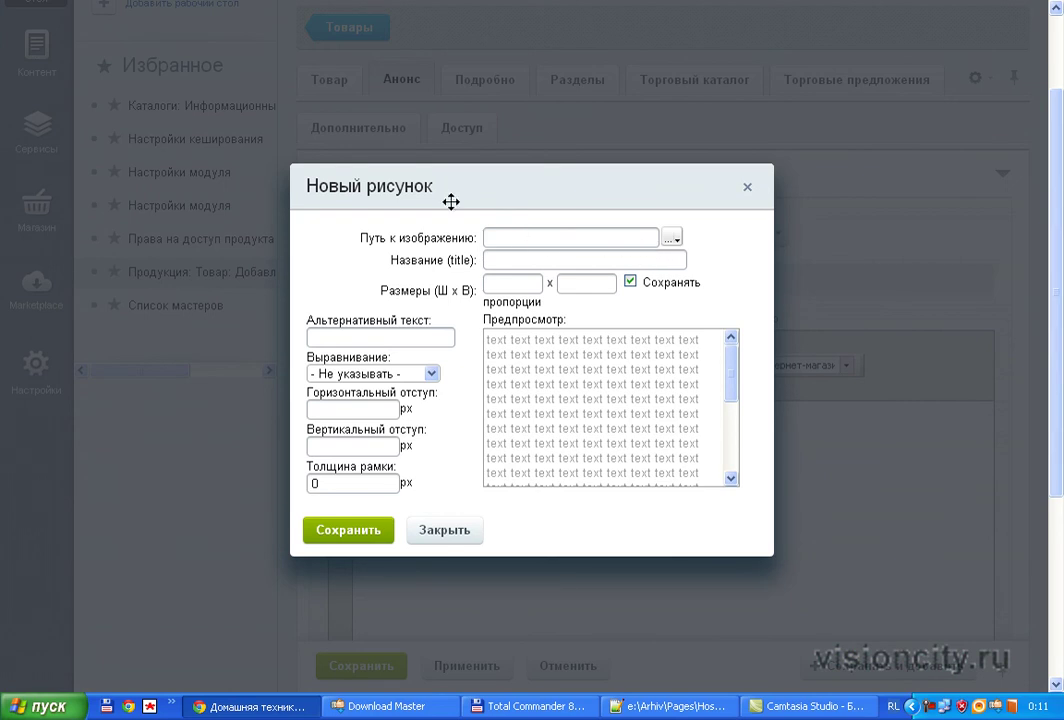
left_click(673, 239)
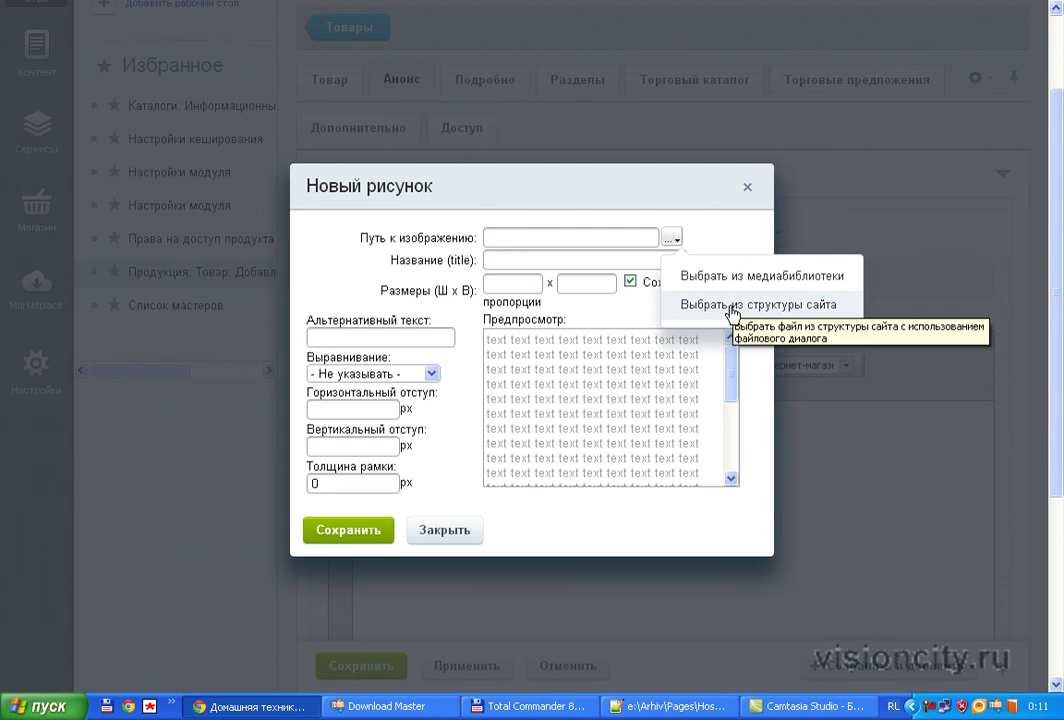
left_click(731, 310)
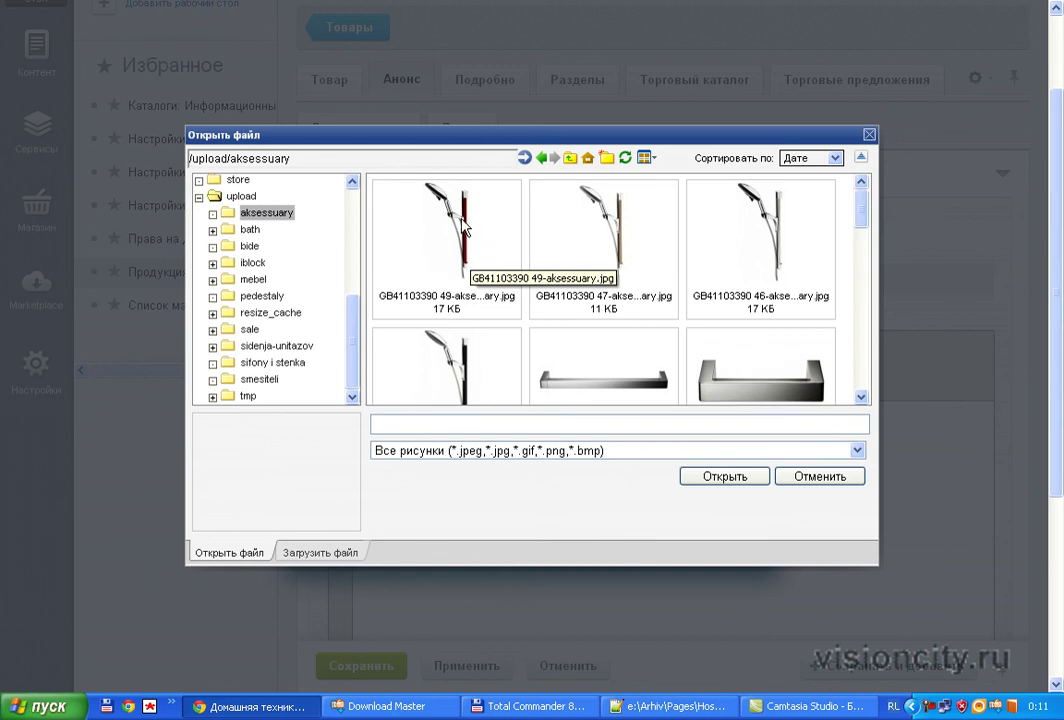
left_click(378, 182)
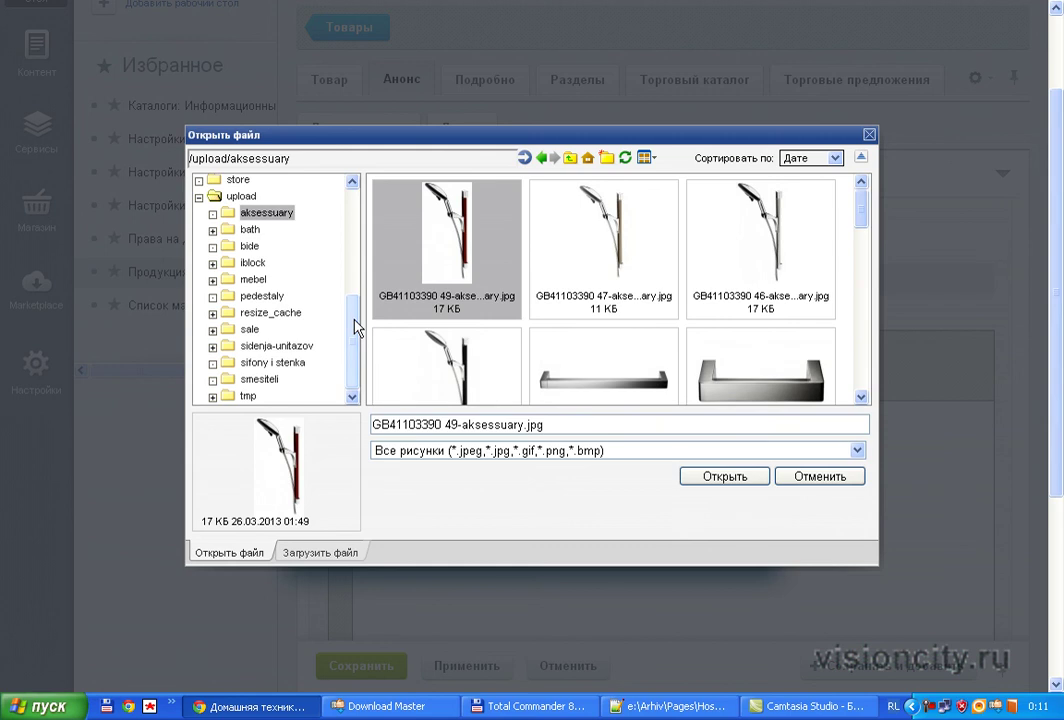
left_click(240, 197)
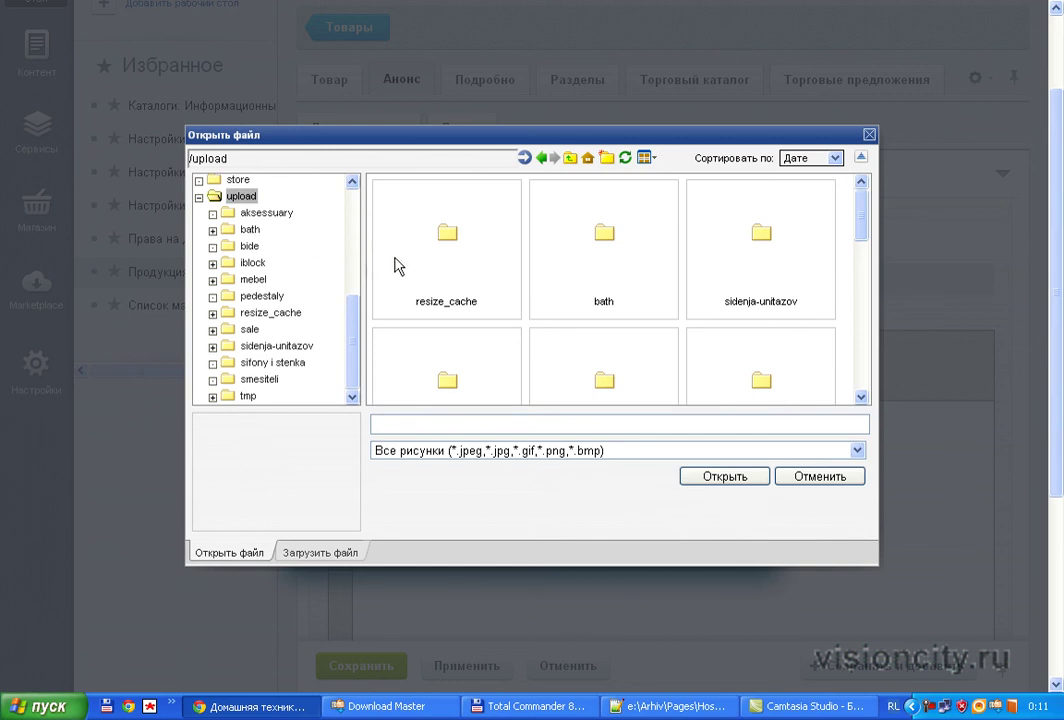
left_click(250, 230)
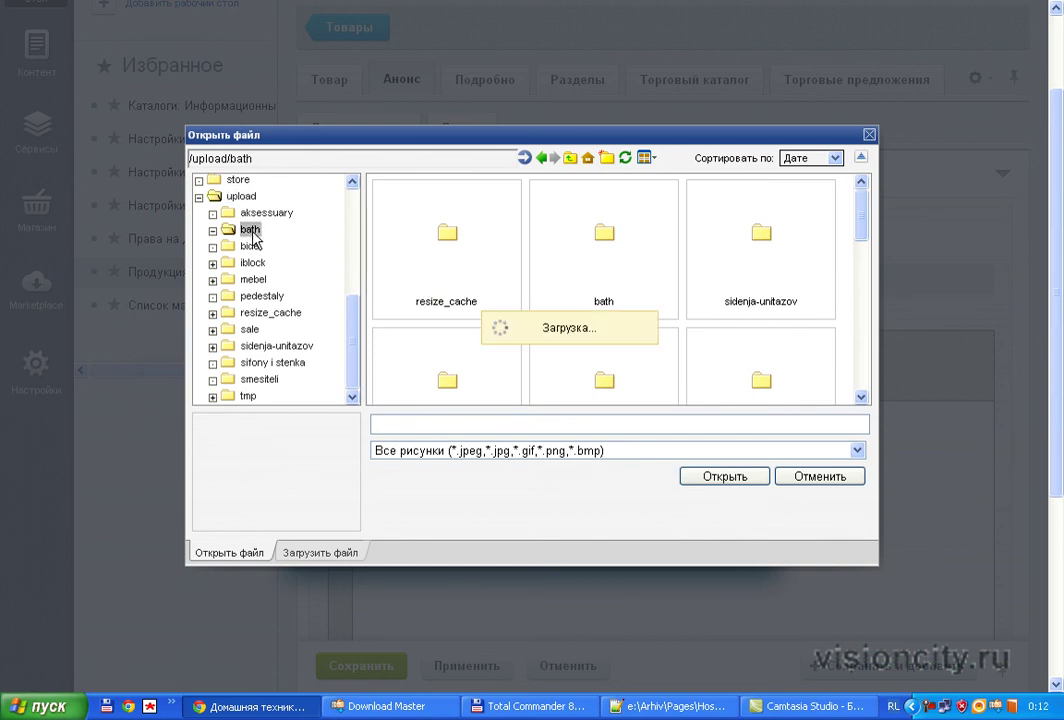
scroll(693, 278, "down", 5)
scroll(724, 278, "down", 6)
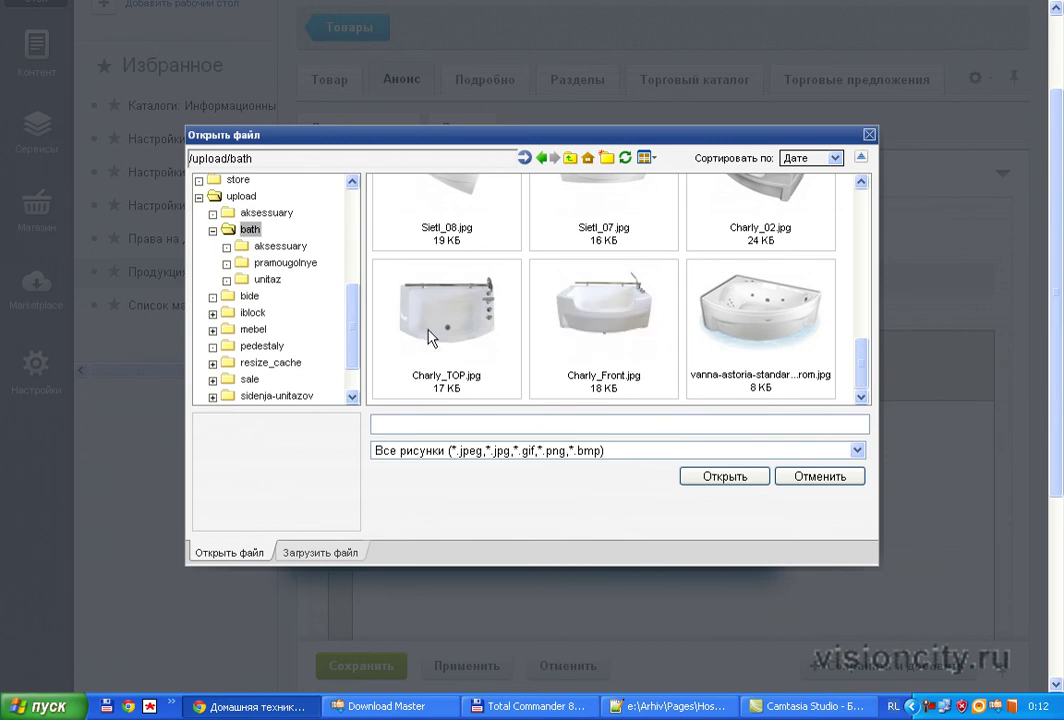
Step: Upload dog-1.jpg from the computer's folder 12 to /upload/bath and use it as the new picture
left_click(316, 556)
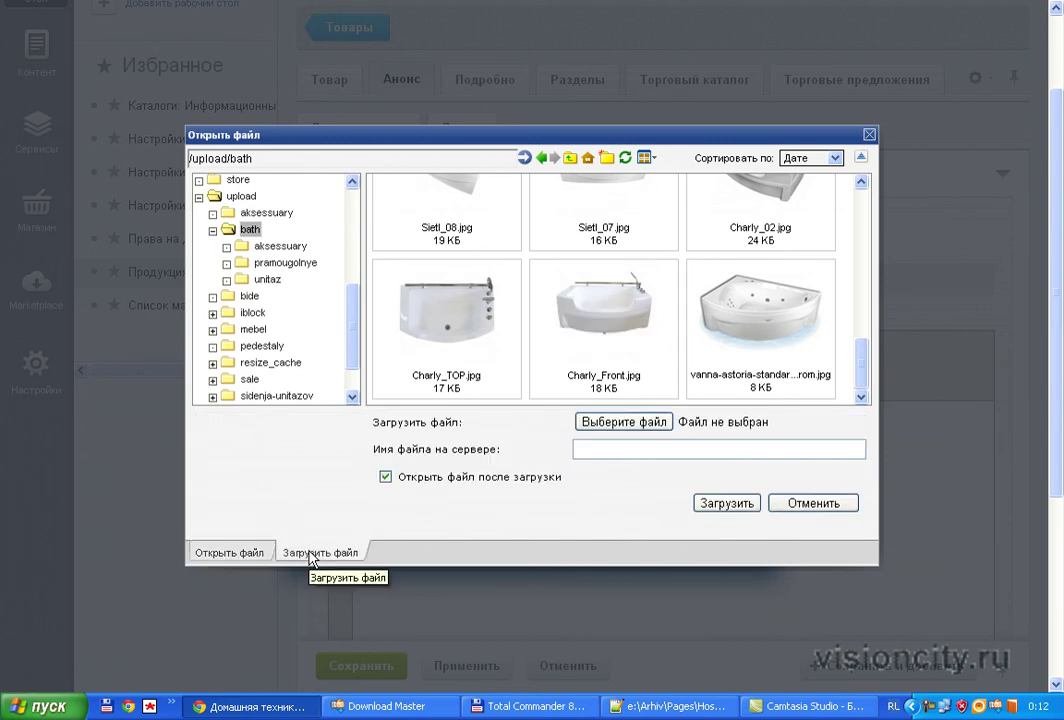
left_click(633, 422)
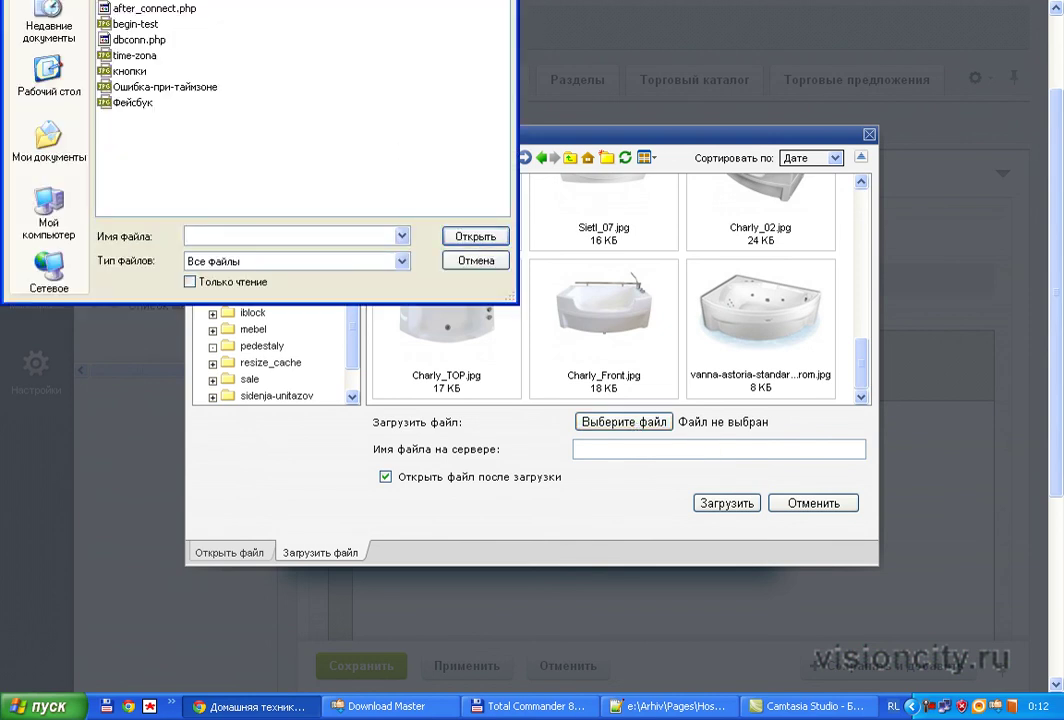
left_click(200, 2)
left_click(207, 58)
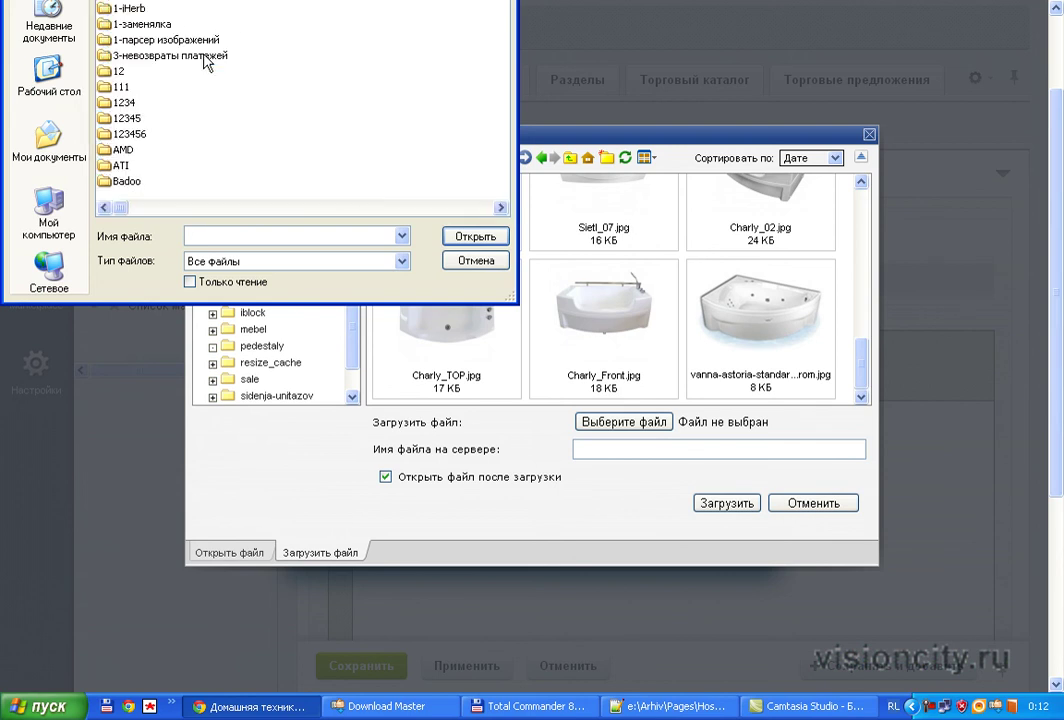
double_click(98, 72)
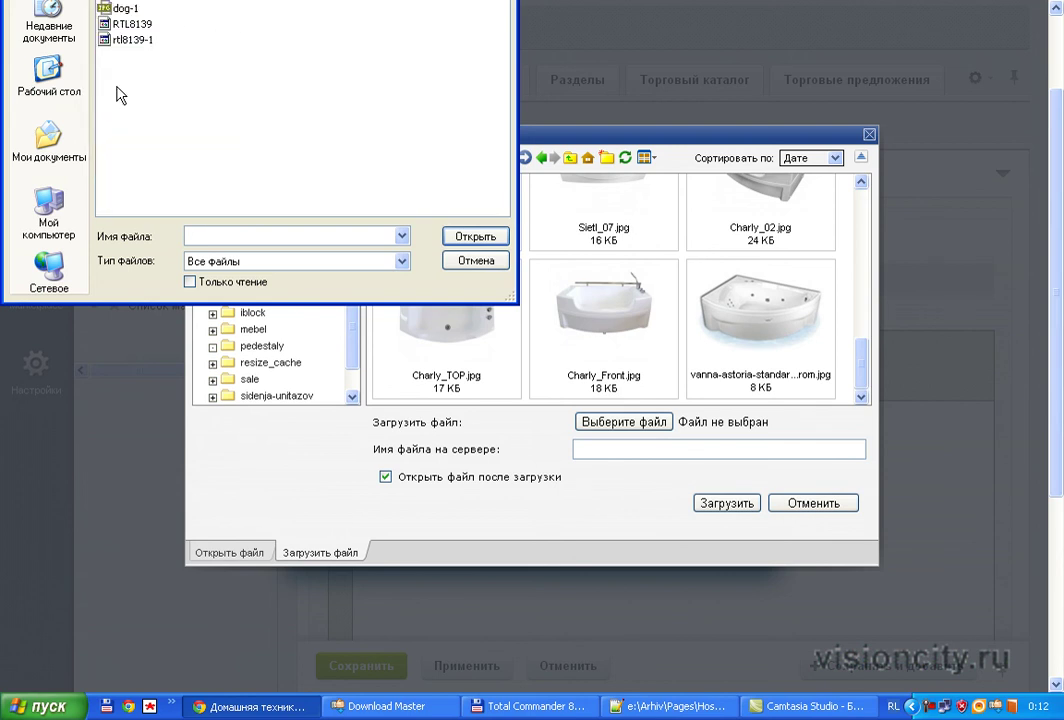
left_click(112, 9)
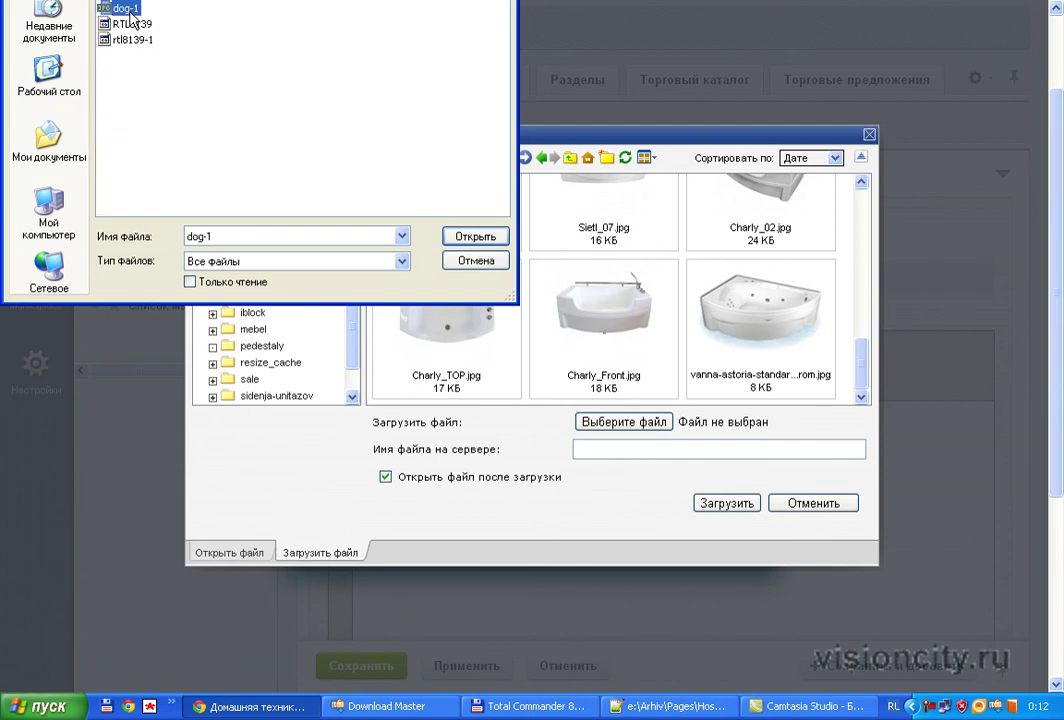
left_click(470, 236)
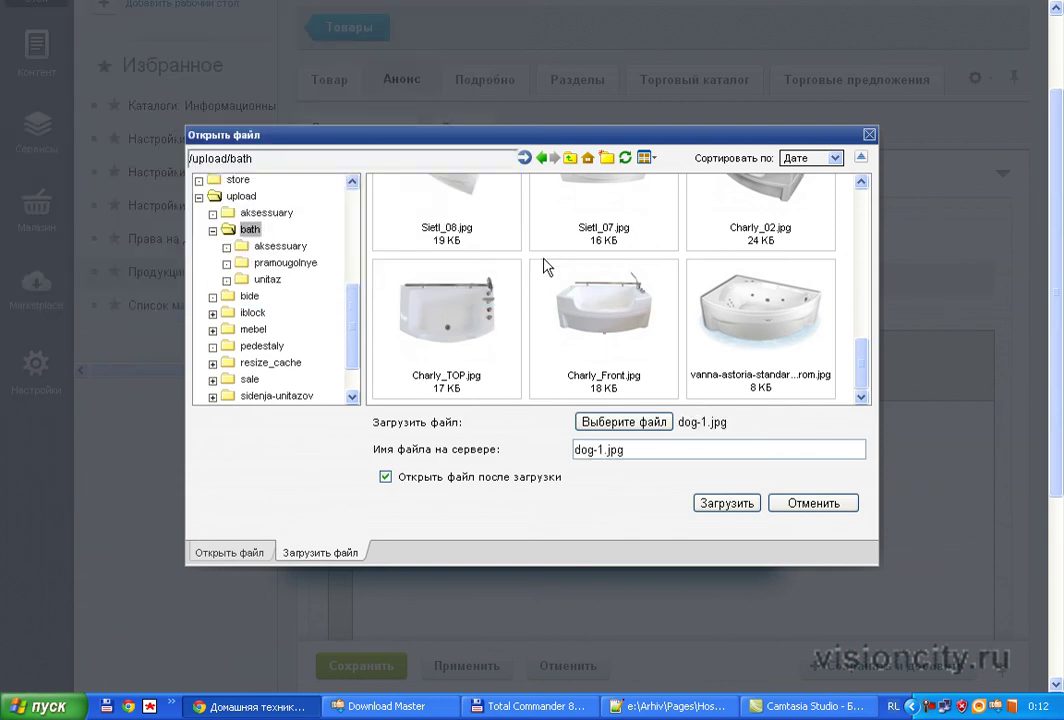
left_click(720, 506)
left_click(720, 505)
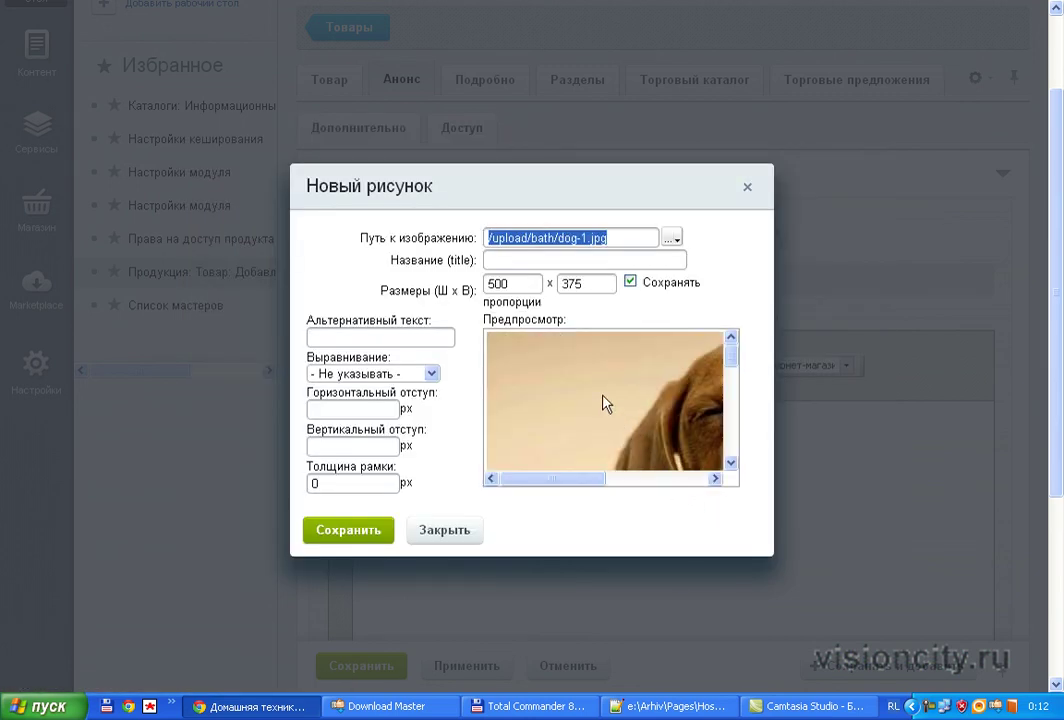
Step: Give the new picture the title "Щенок" and the alternative text "Щенок коричневый"
left_click(509, 262)
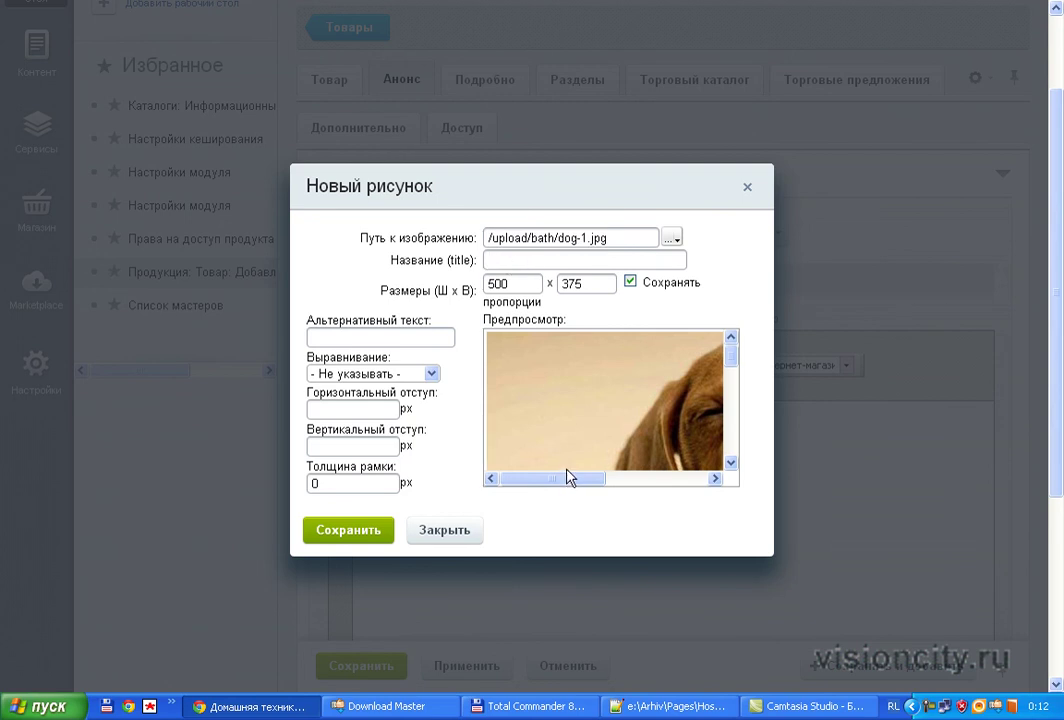
mouse_move(583, 486)
left_mouse_down()
mouse_move(689, 487)
mouse_move(580, 487)
left_mouse_up()
type("Щенок")
double_click(539, 263)
key("ctrl+c")
left_click(352, 336)
key("ctrl+v")
type("коричневый")
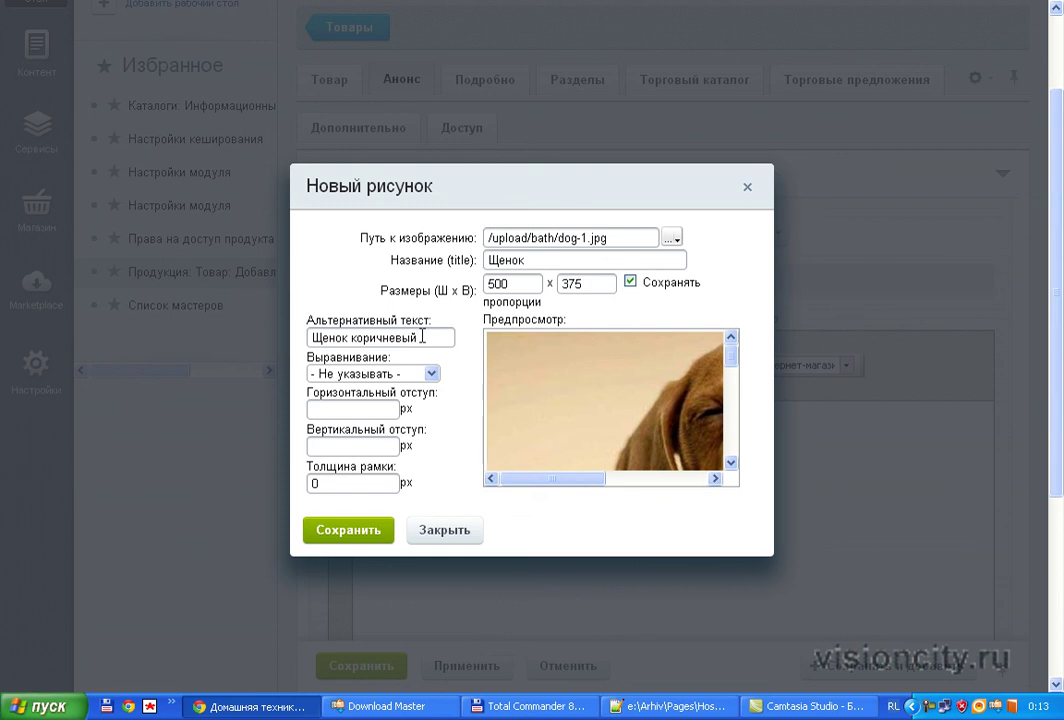
Step: Save the picture settings to insert the puppy image into the announcement description, and view it in the editor
left_click_drag(421, 337, 305, 338)
left_click(401, 346)
left_click(427, 345)
left_click(357, 530)
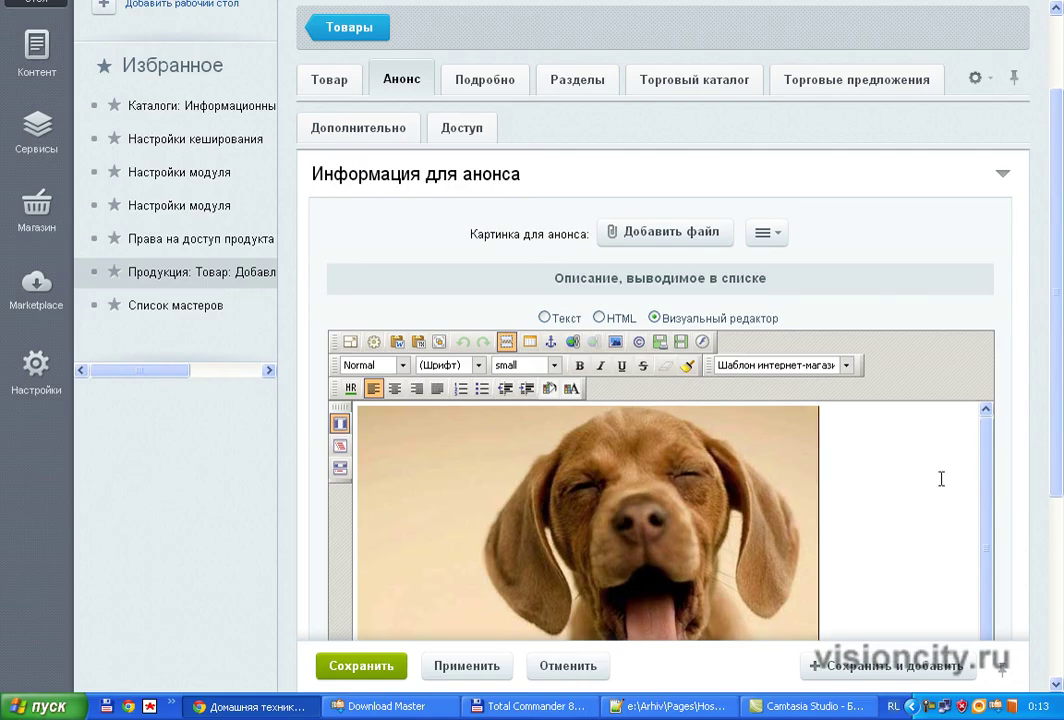
scroll(1060, 435, "down", 1)
scroll(1060, 435, "down", 2)
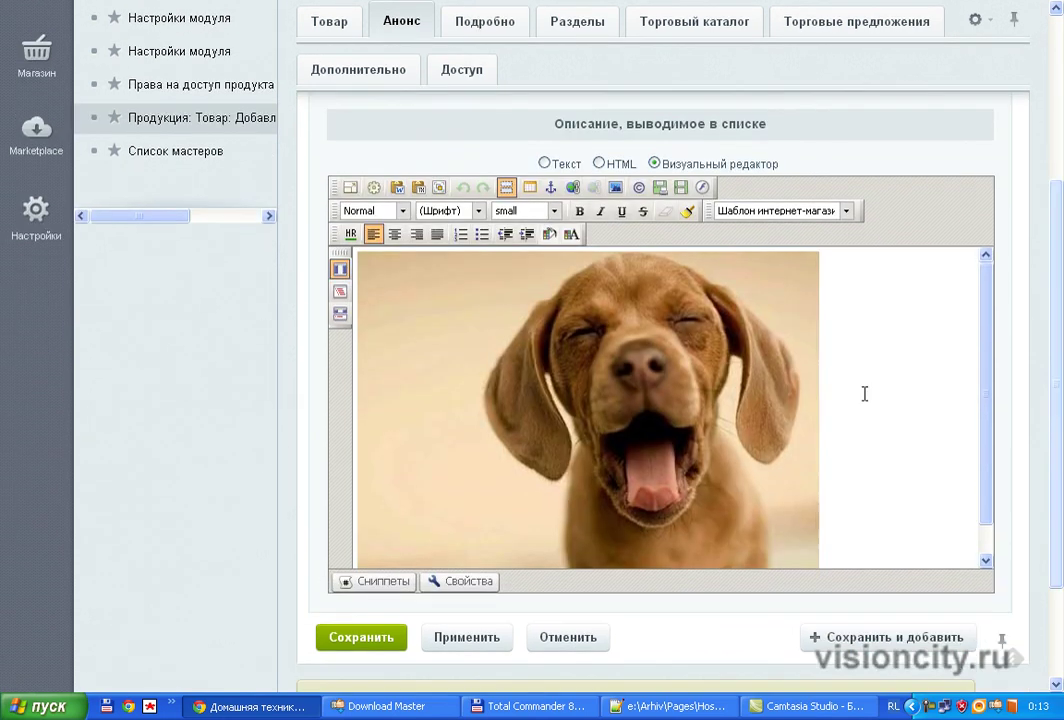
scroll(865, 393, "down", 1)
scroll(862, 392, "down", 1)
scroll(862, 392, "up", 1)
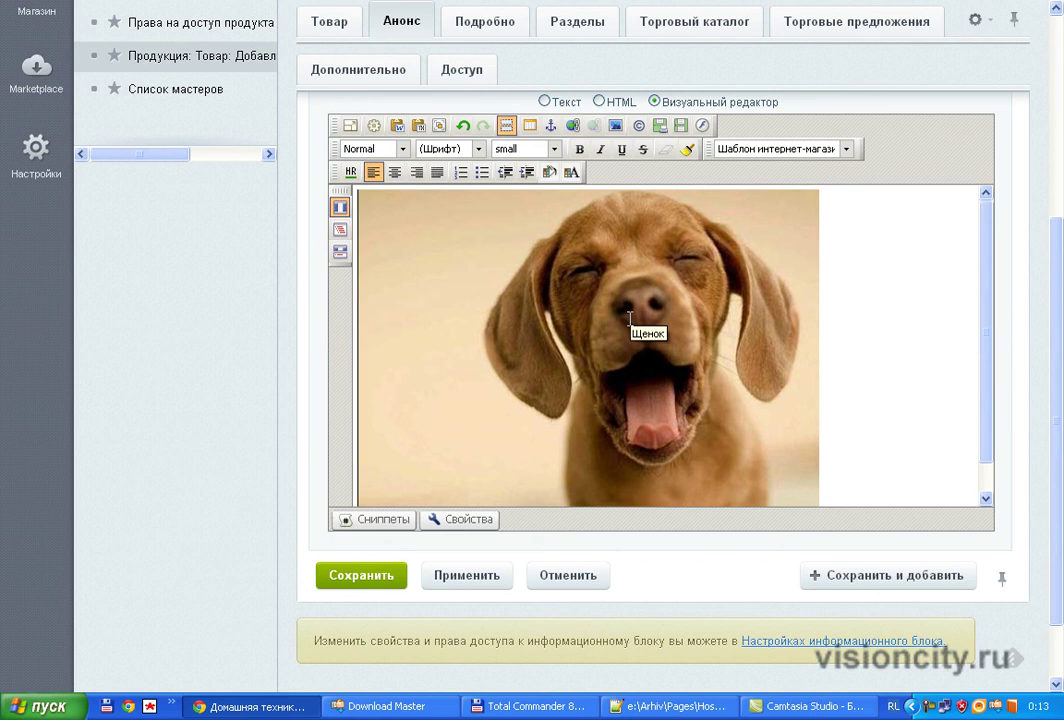
Step: Start a new line after the puppy image, and undo the edits in the announcement description
left_click(894, 396)
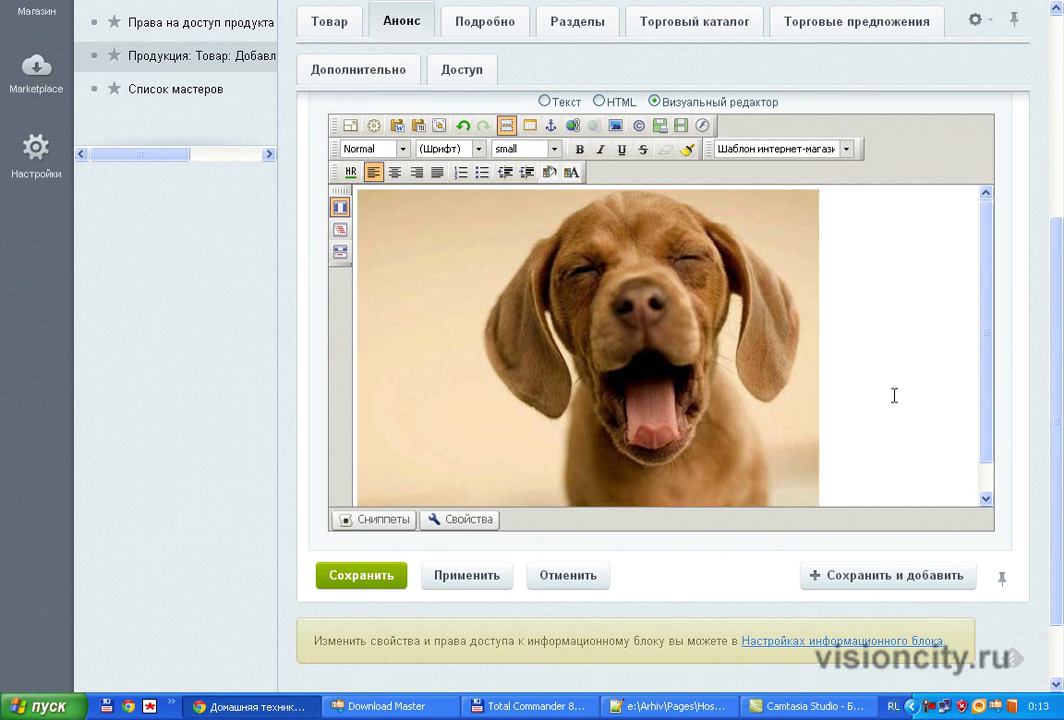
key("Return")
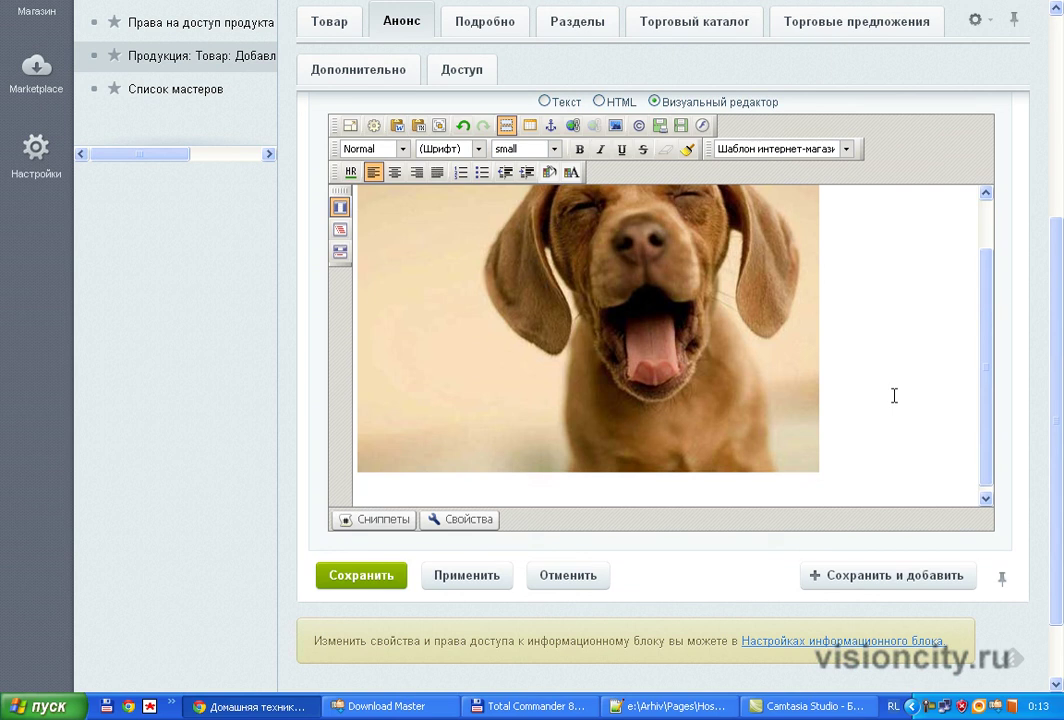
key("ctrl+z")
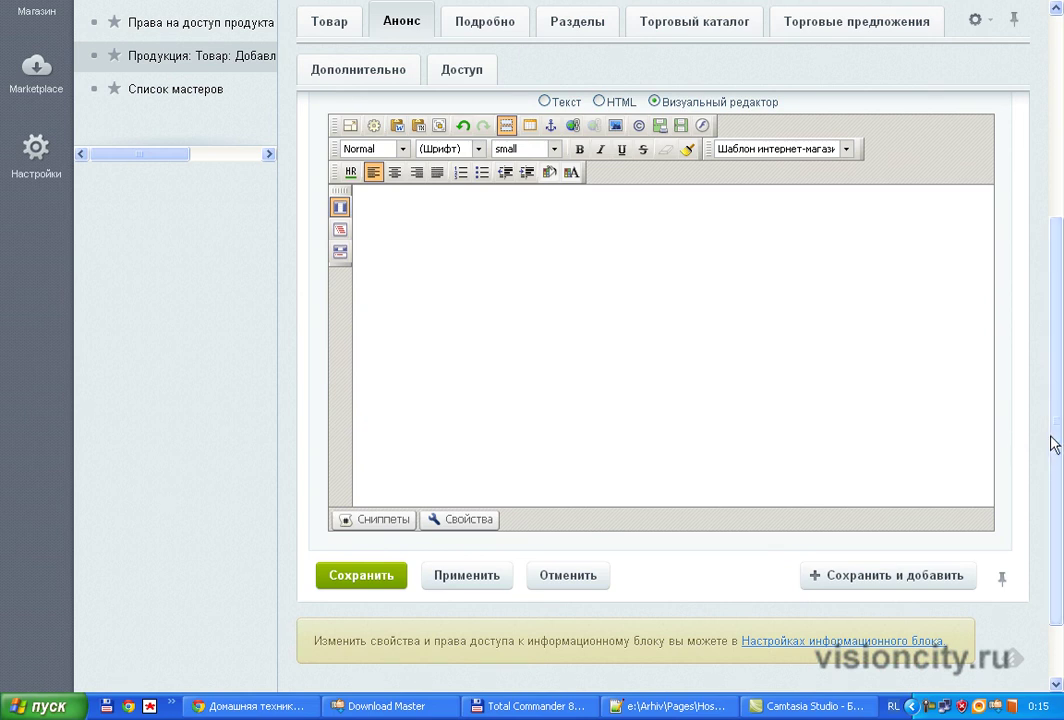
Step: Start a new picture in the product's detailed description and browse the site structure for its image file
left_click(463, 28)
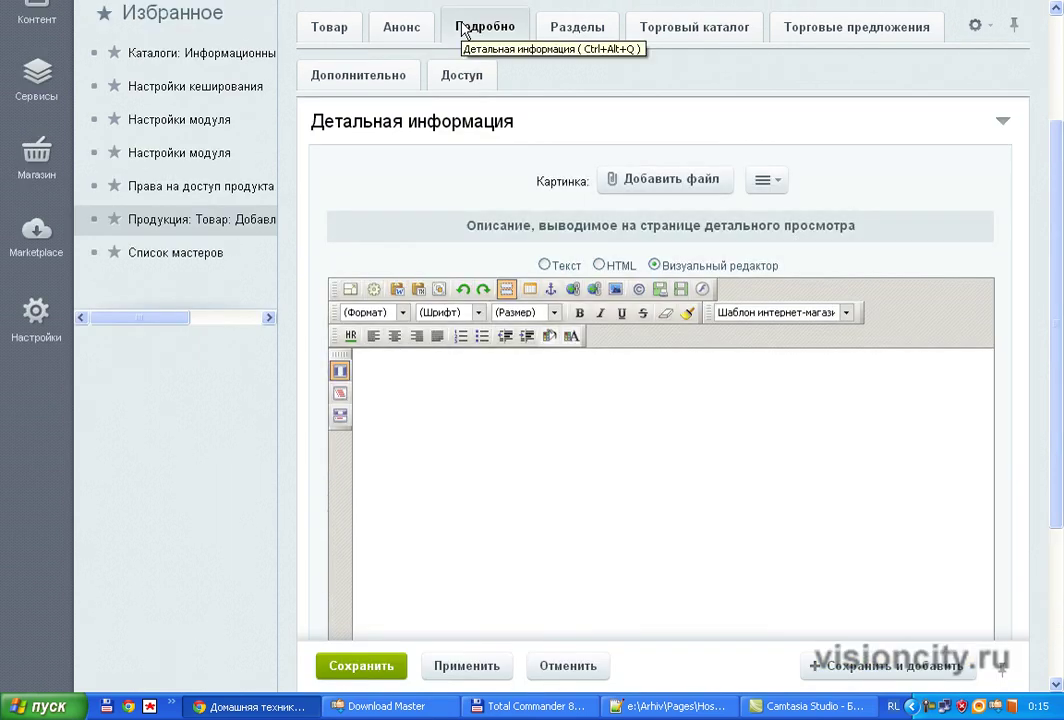
left_click(397, 373)
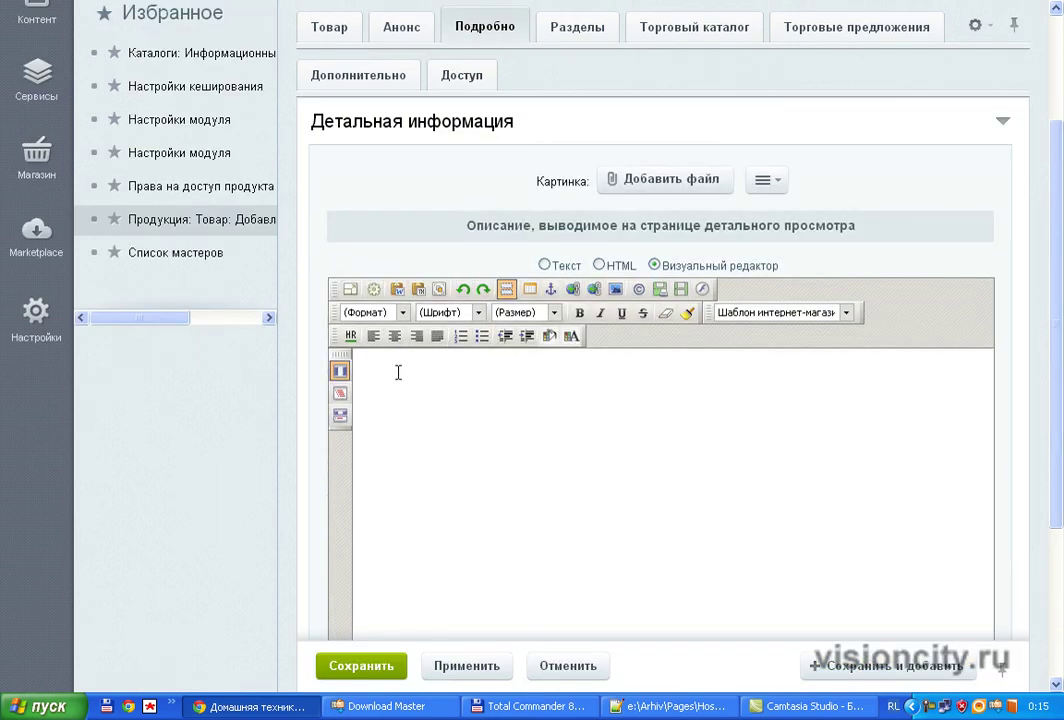
left_click(616, 290)
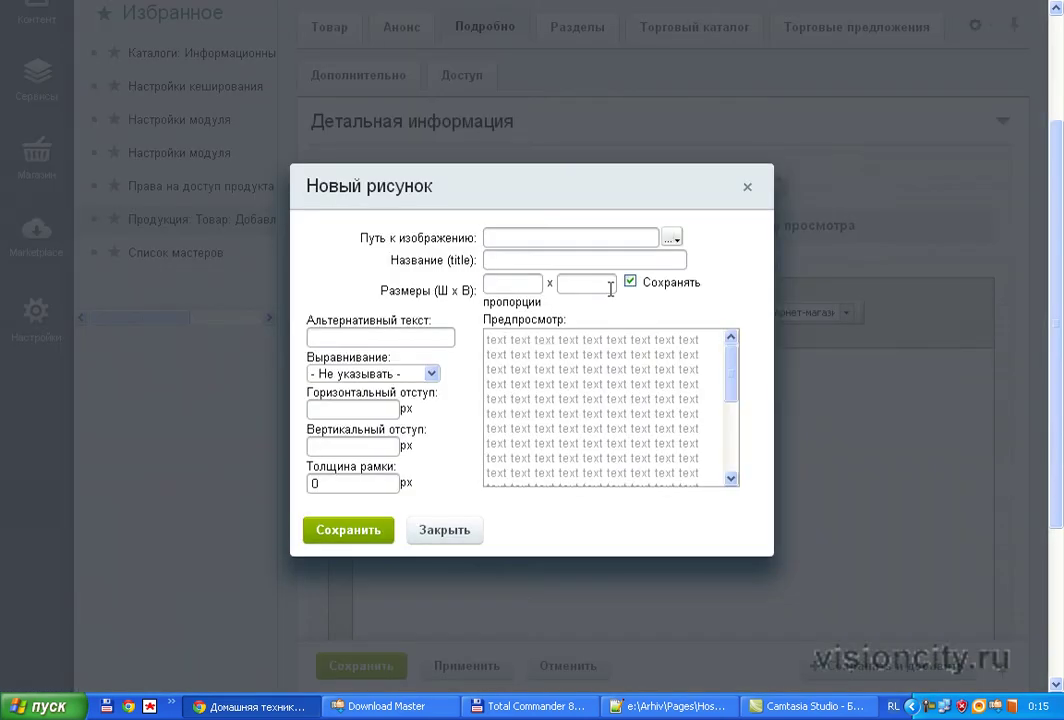
left_click(681, 241)
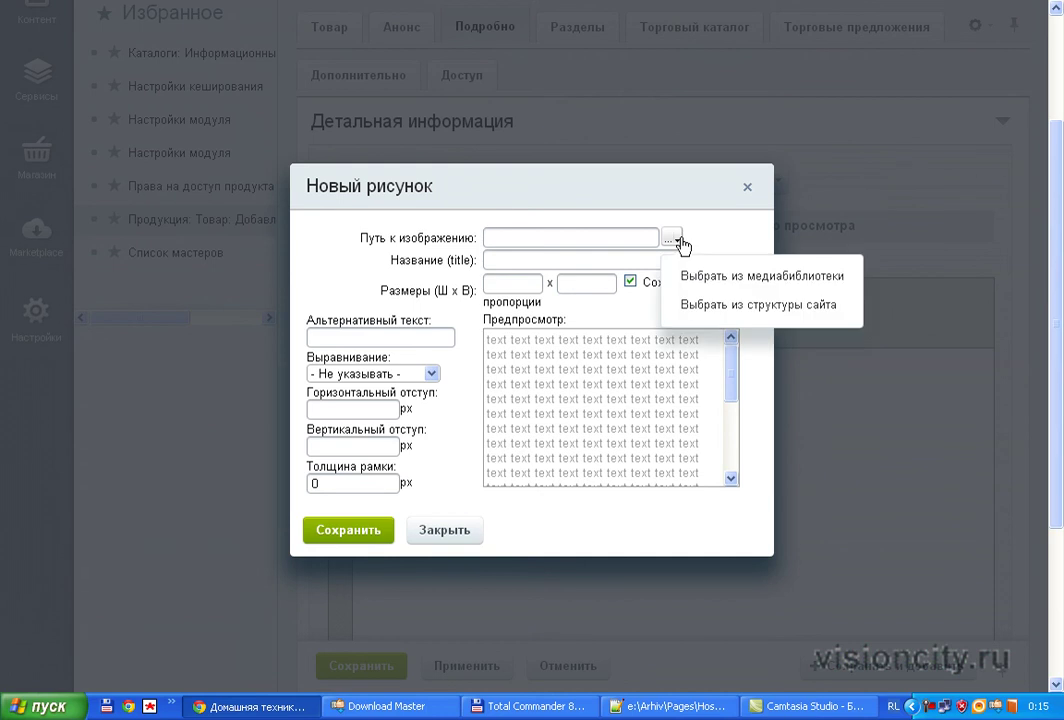
left_click(722, 314)
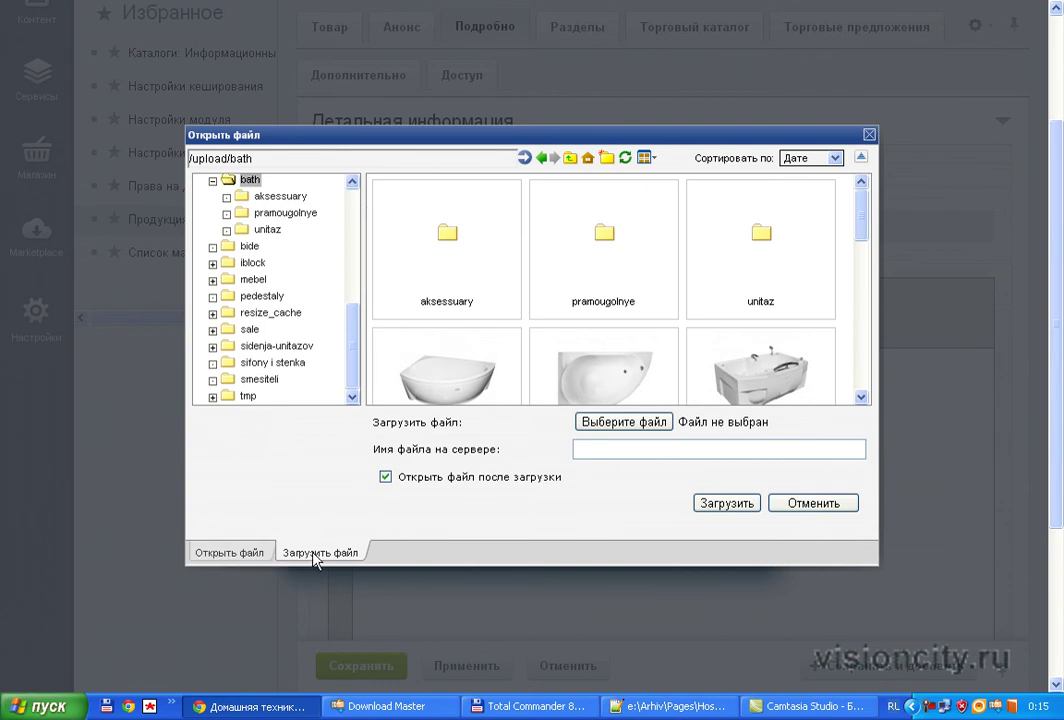
Step: Refresh the existing files in /upload/bath and use dog-1.jpg as the new picture
left_click(229, 555)
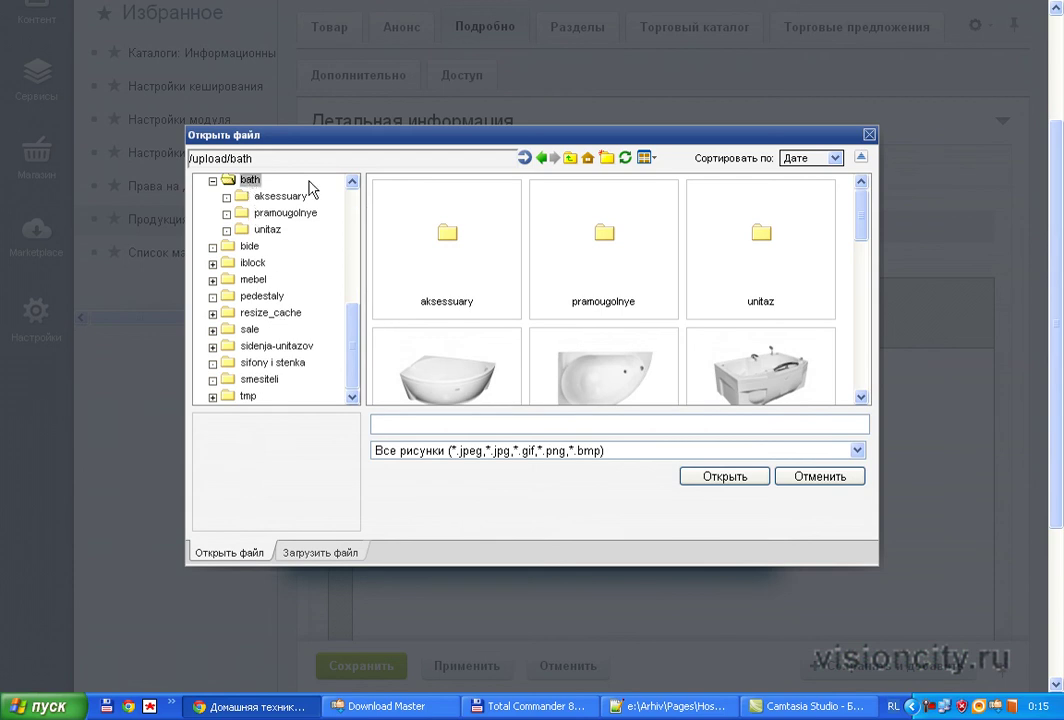
scroll(708, 312, "down", 5)
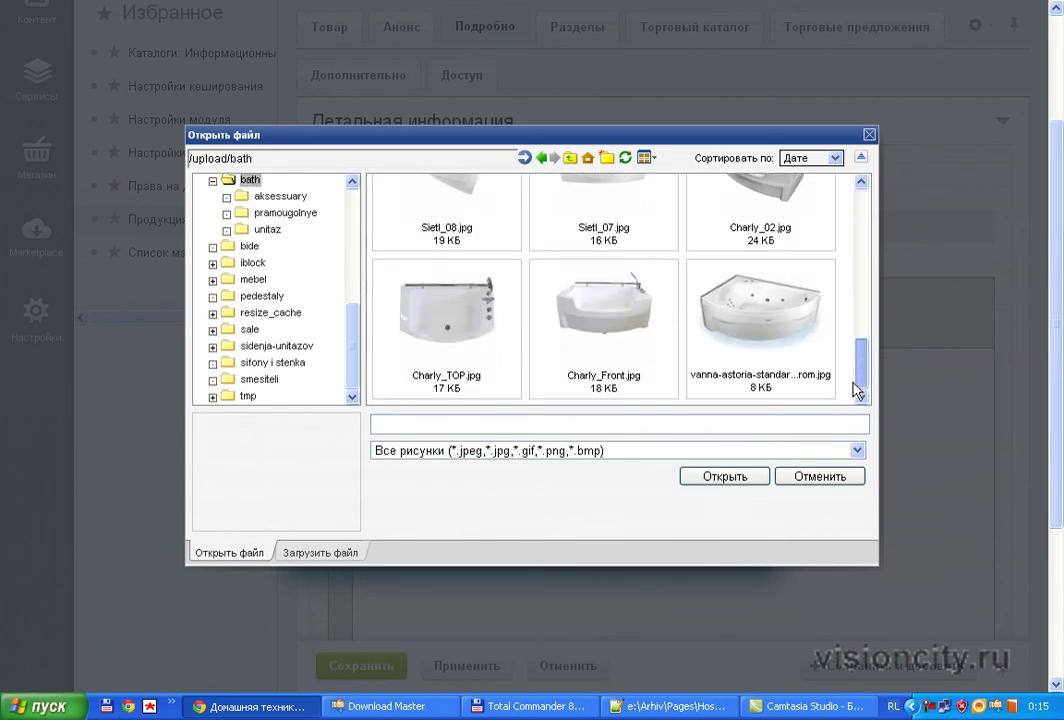
scroll(668, 308, "up", 5)
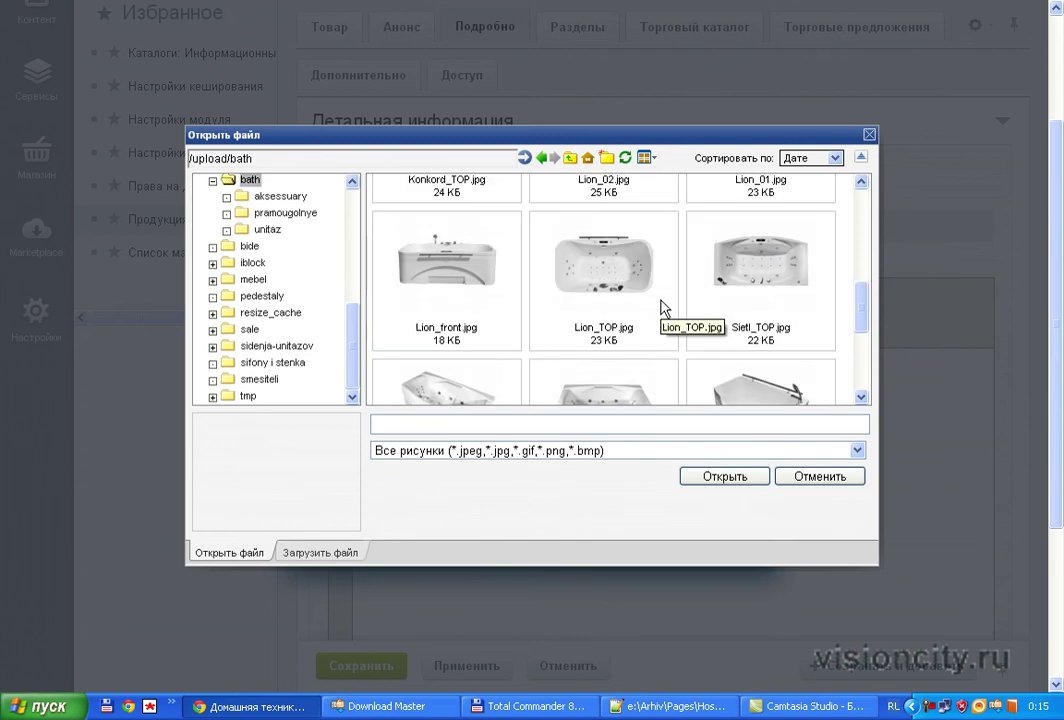
left_click(625, 158)
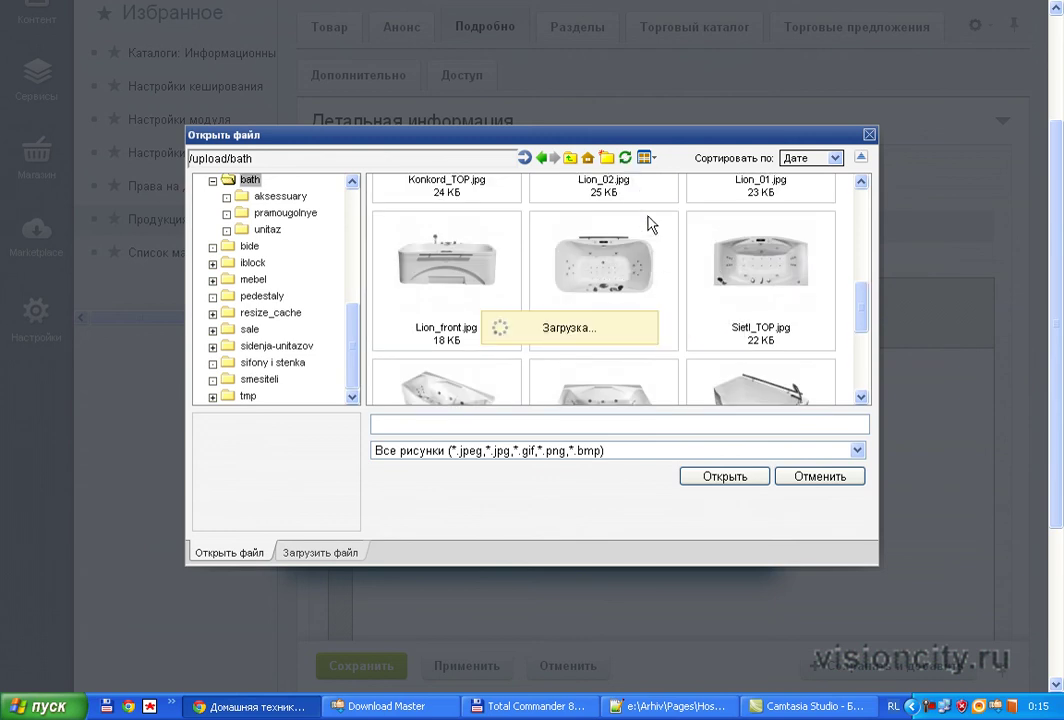
scroll(672, 266, "down", 6)
scroll(672, 266, "down", 5)
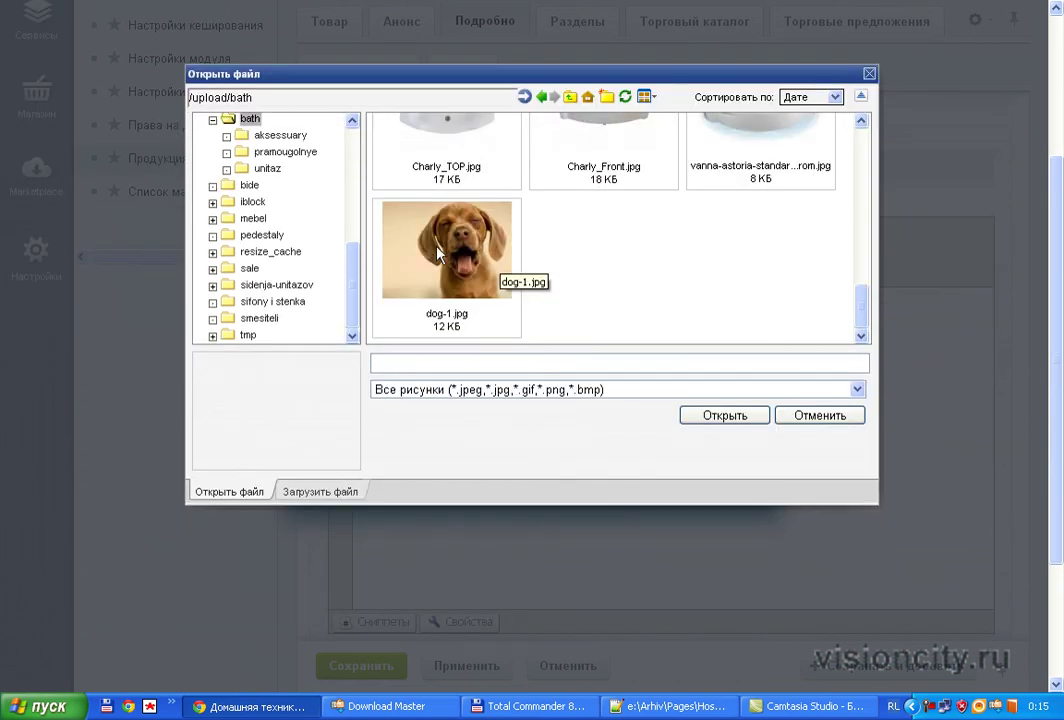
double_click(449, 254)
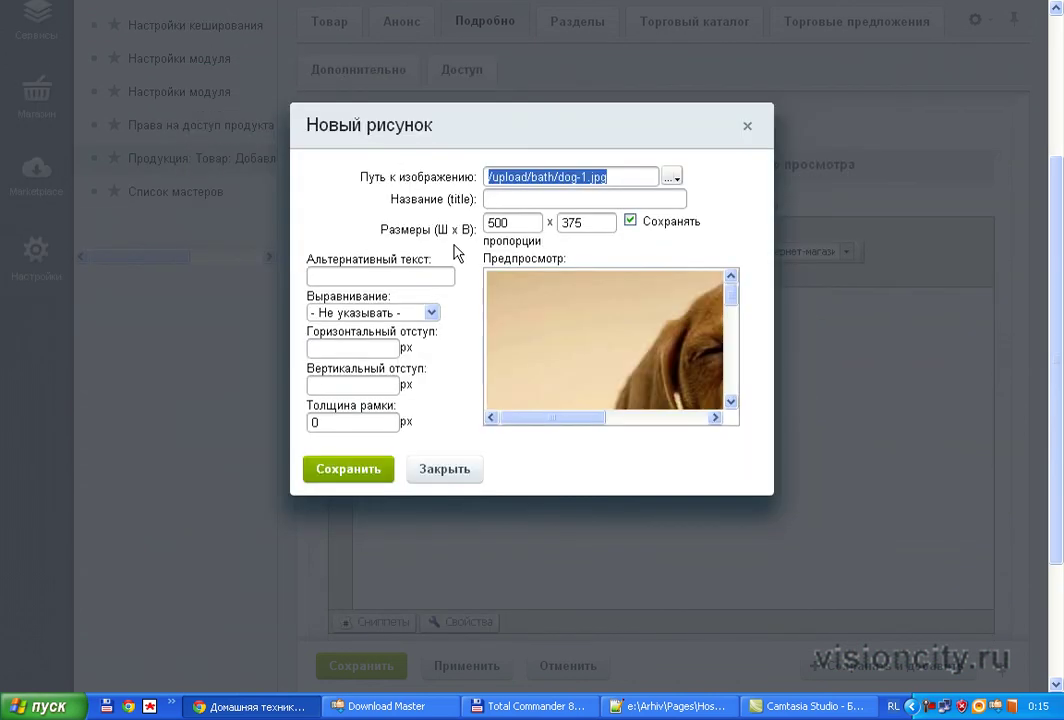
Step: Insert the picture into the detailed description with the title "Коричневый щенок" and the alternative text "Смешной щенок"
left_click(500, 199)
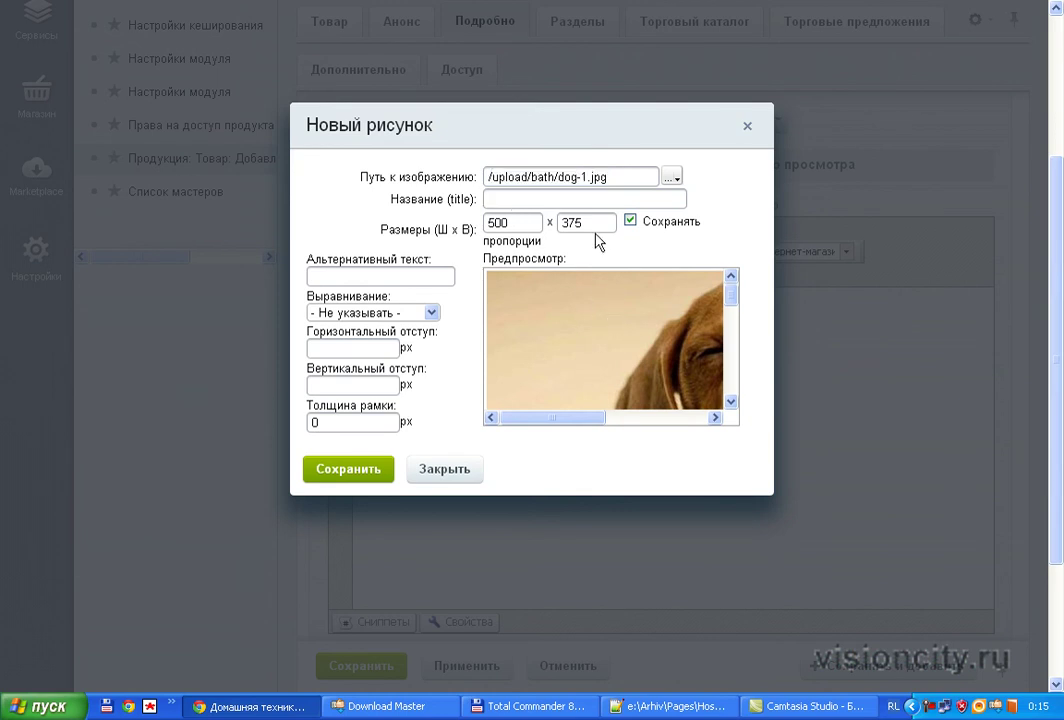
type("Коричневый щенок")
left_click(357, 279)
type("См")
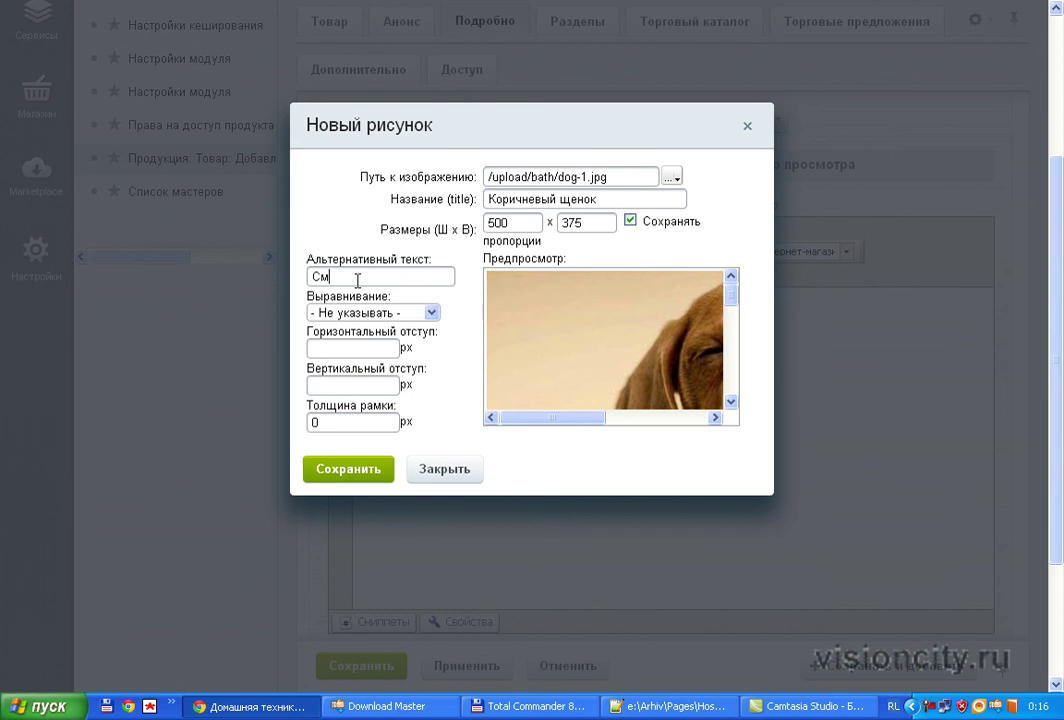
type("ешной щенок")
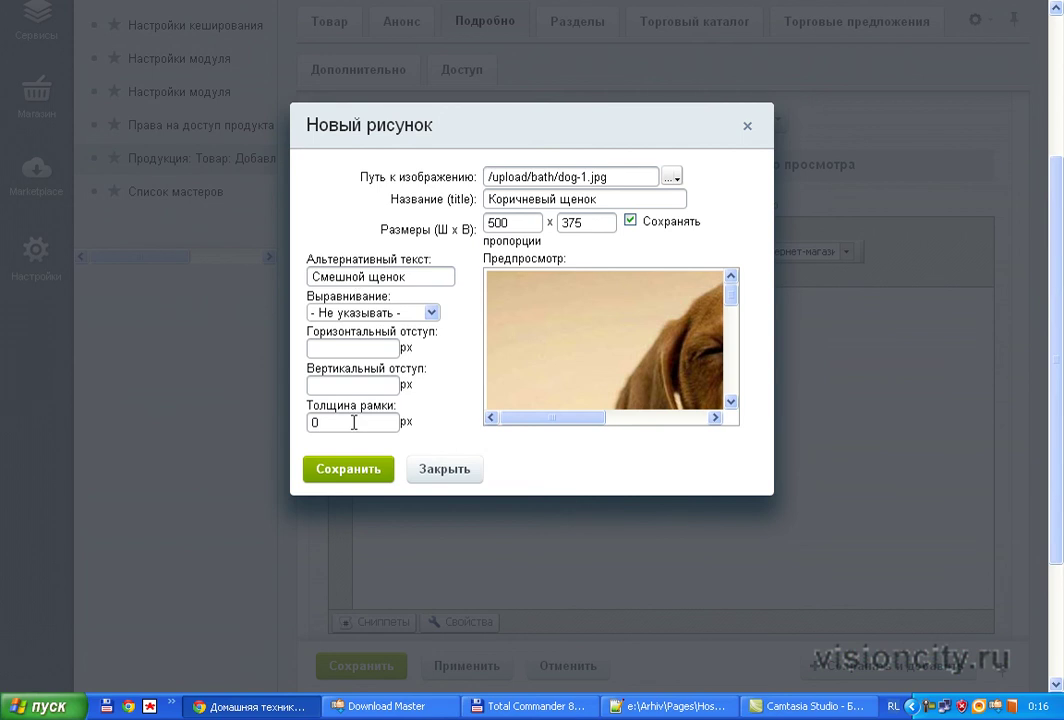
left_click(366, 472)
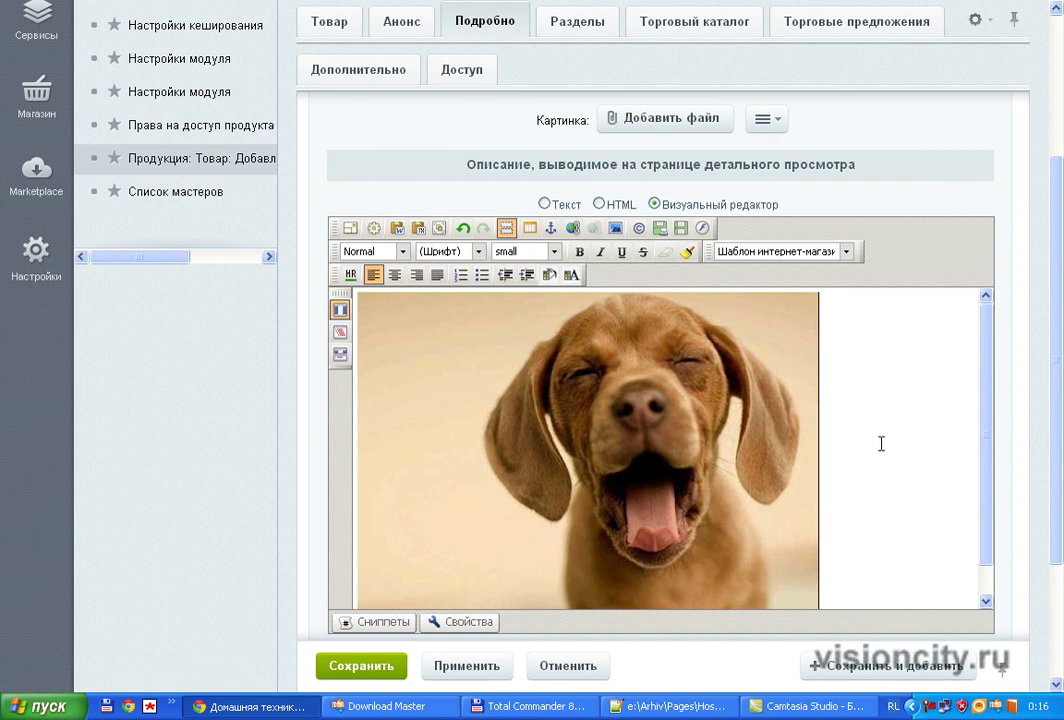
mouse_move(641, 306)
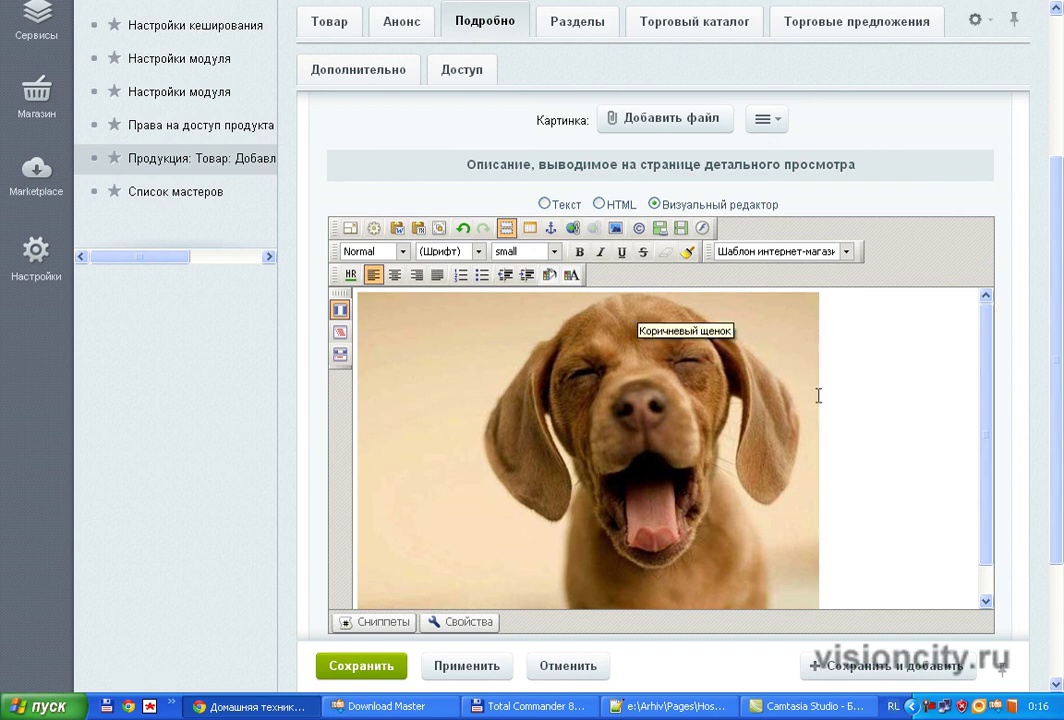
Step: Show the detailed description as HTML and copy the complete img code of the puppy picture
left_click(600, 205)
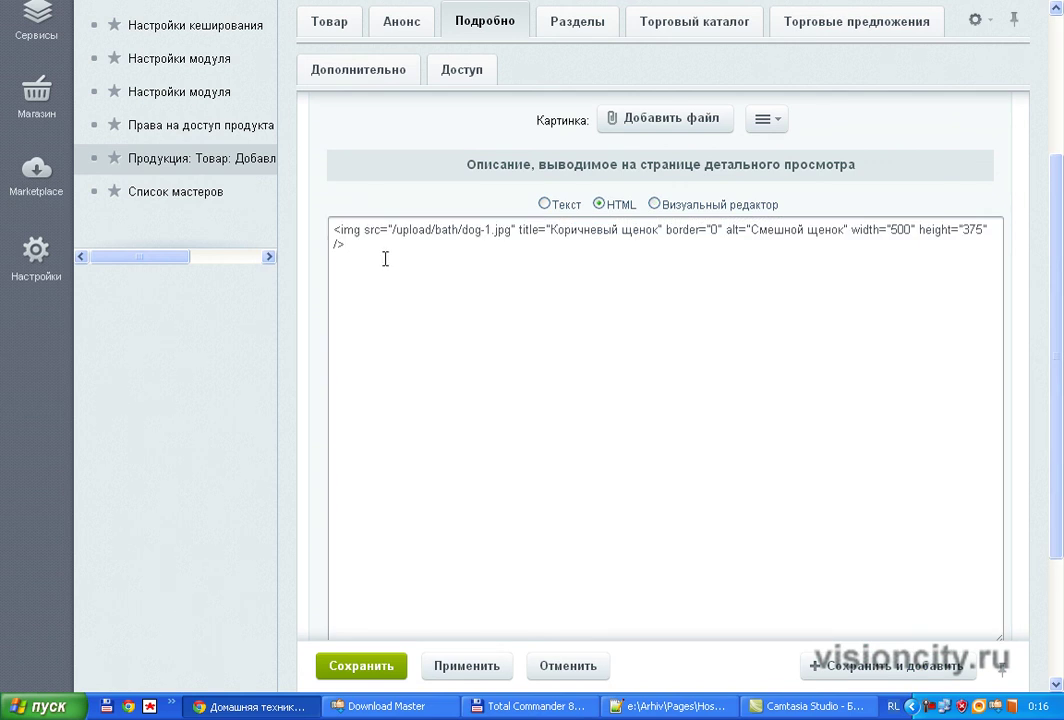
left_click_drag(363, 260, 312, 220)
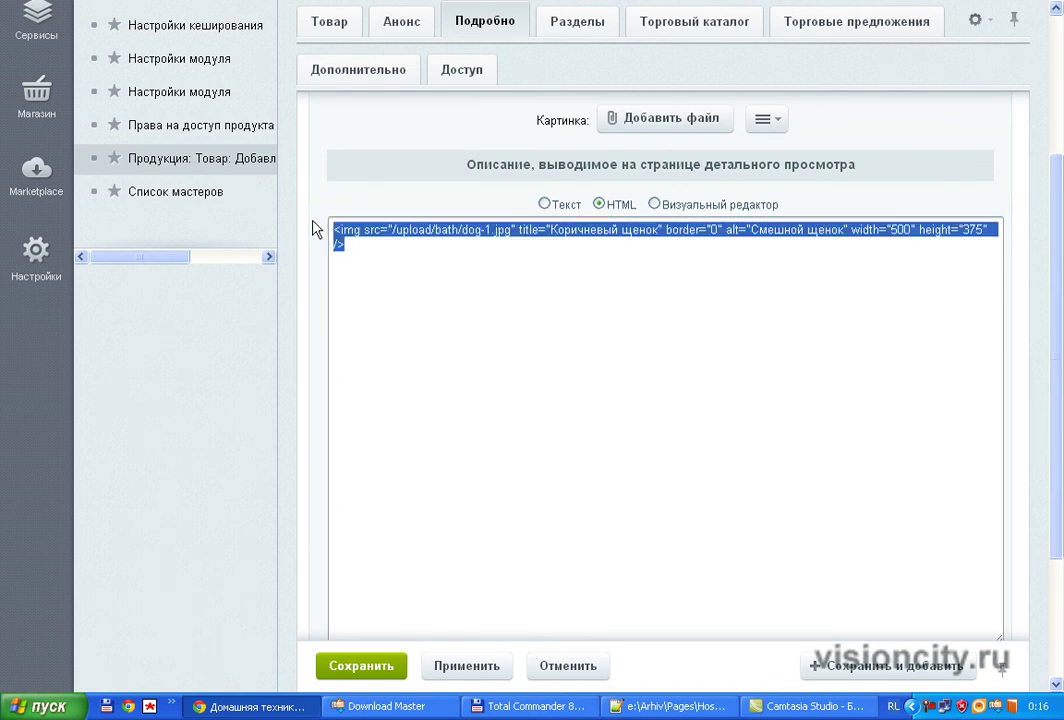
left_click(390, 251)
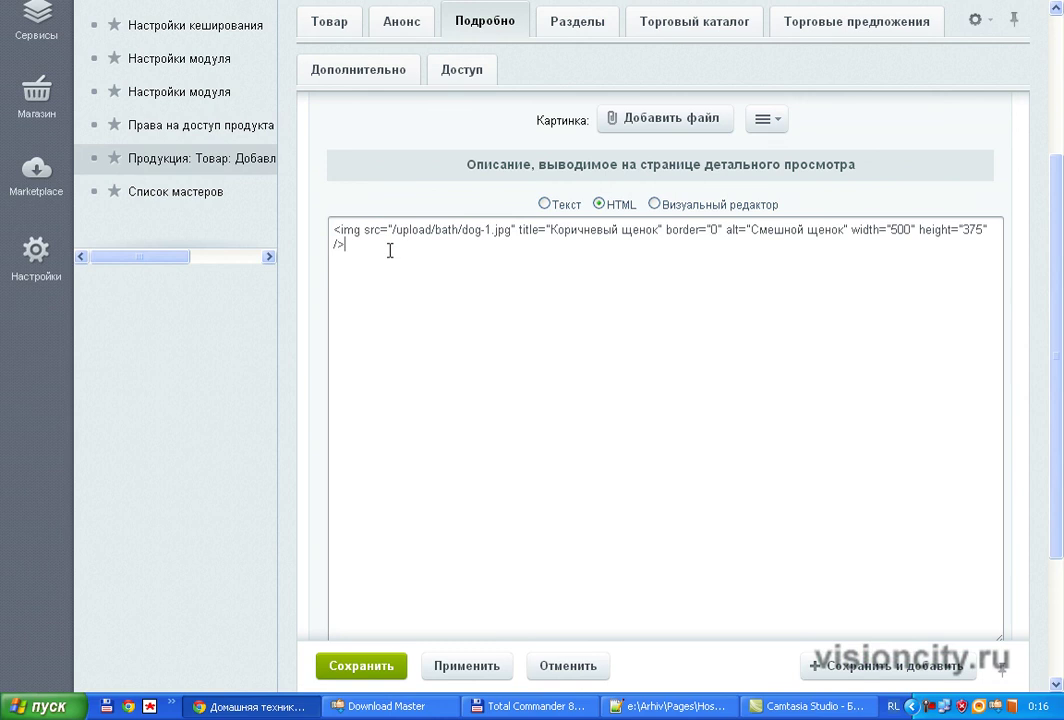
key("ctrl+a")
key("ctrl+c")
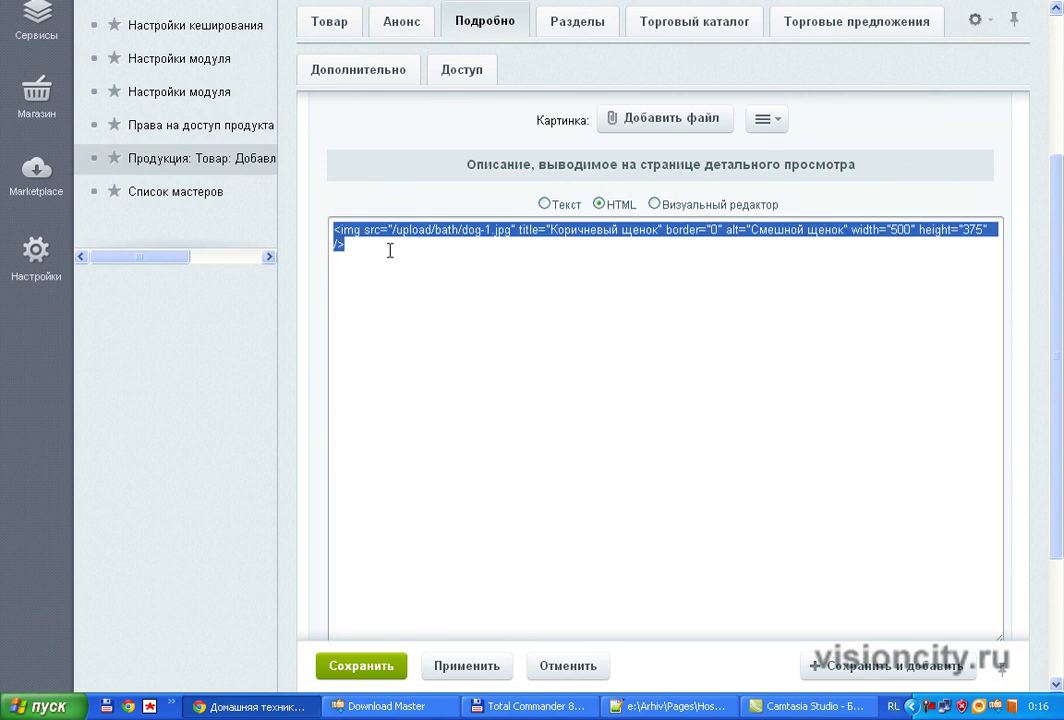
Step: Show the announcement description as HTML and delete all of its leftover code
left_click(402, 22)
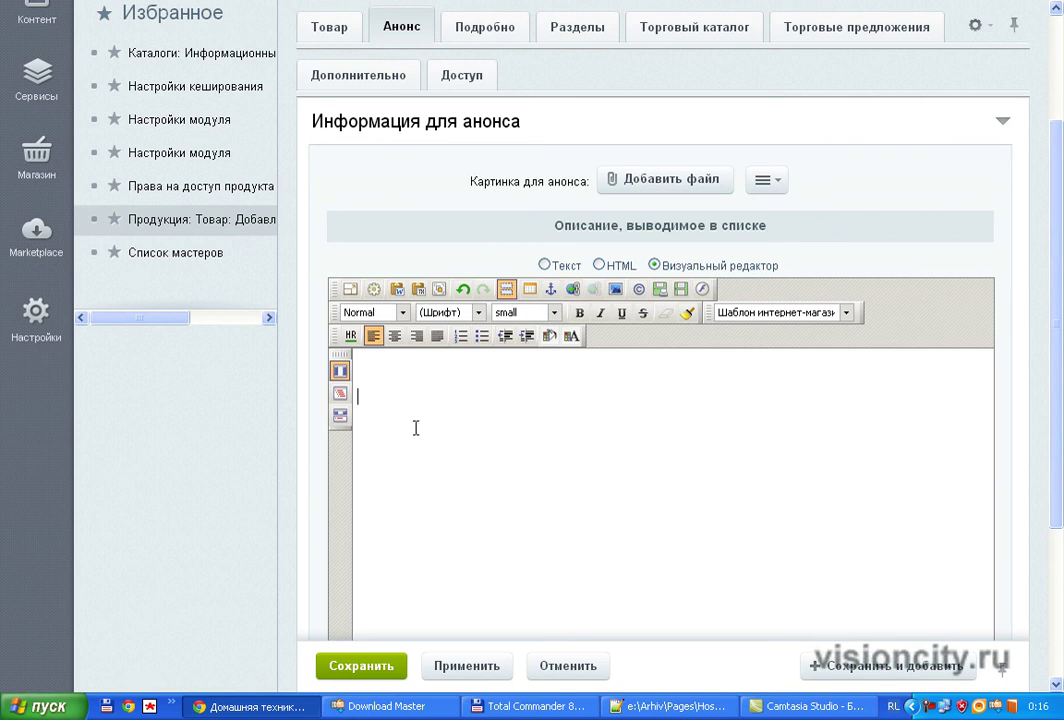
left_click_drag(413, 420, 311, 335)
left_click(329, 340)
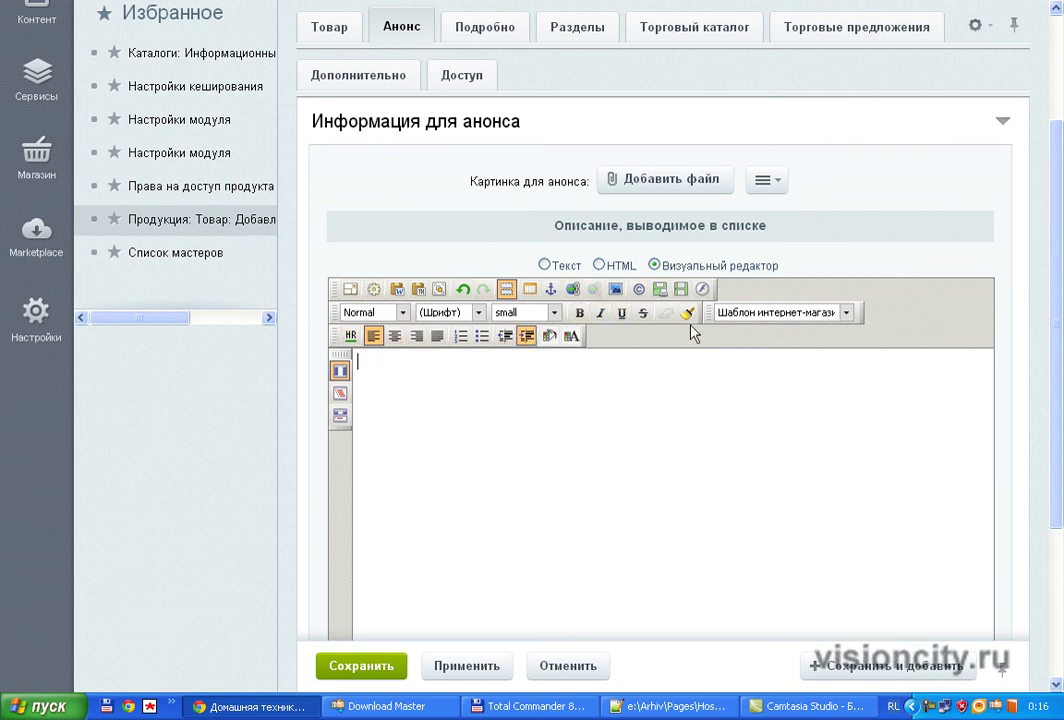
left_click(598, 266)
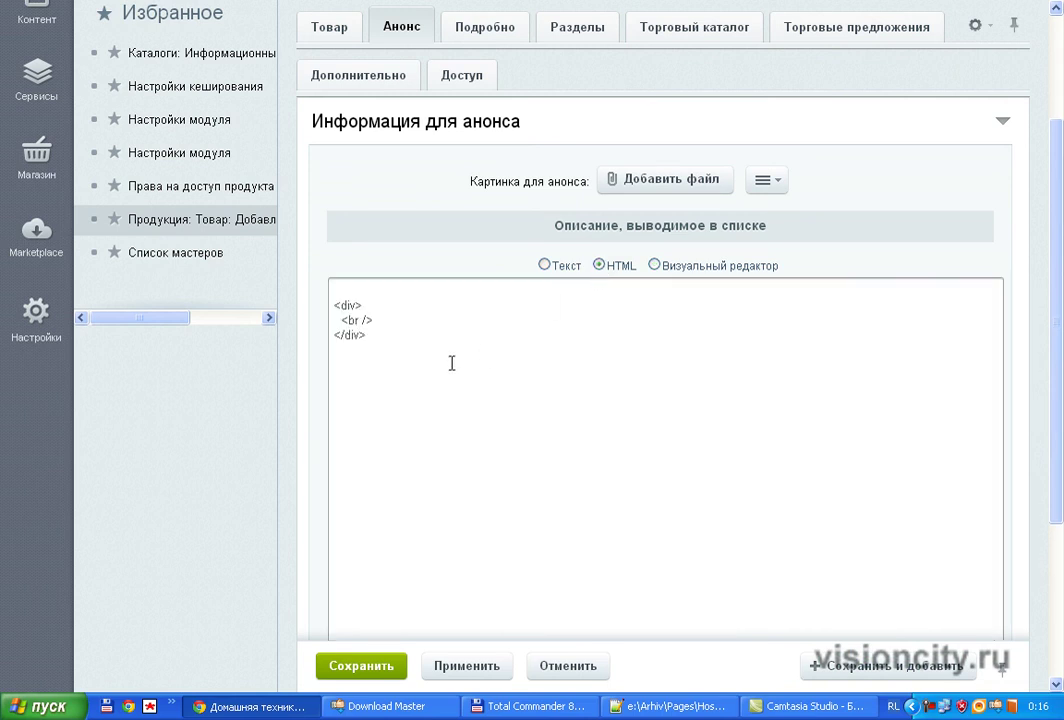
left_click_drag(458, 361, 290, 285)
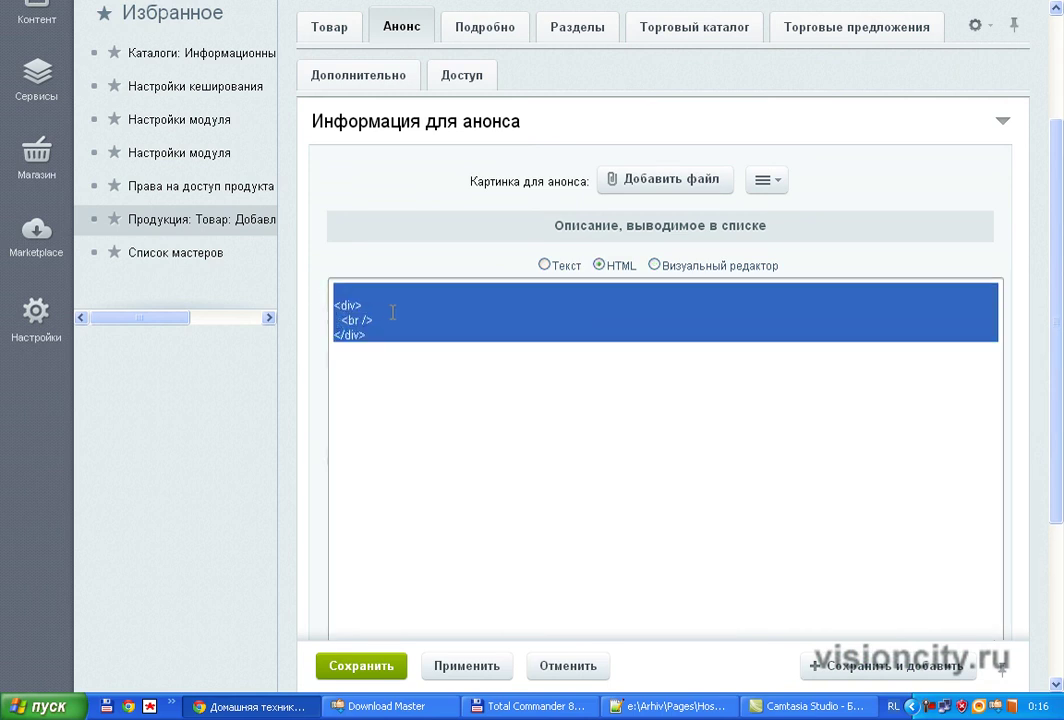
key("Delete")
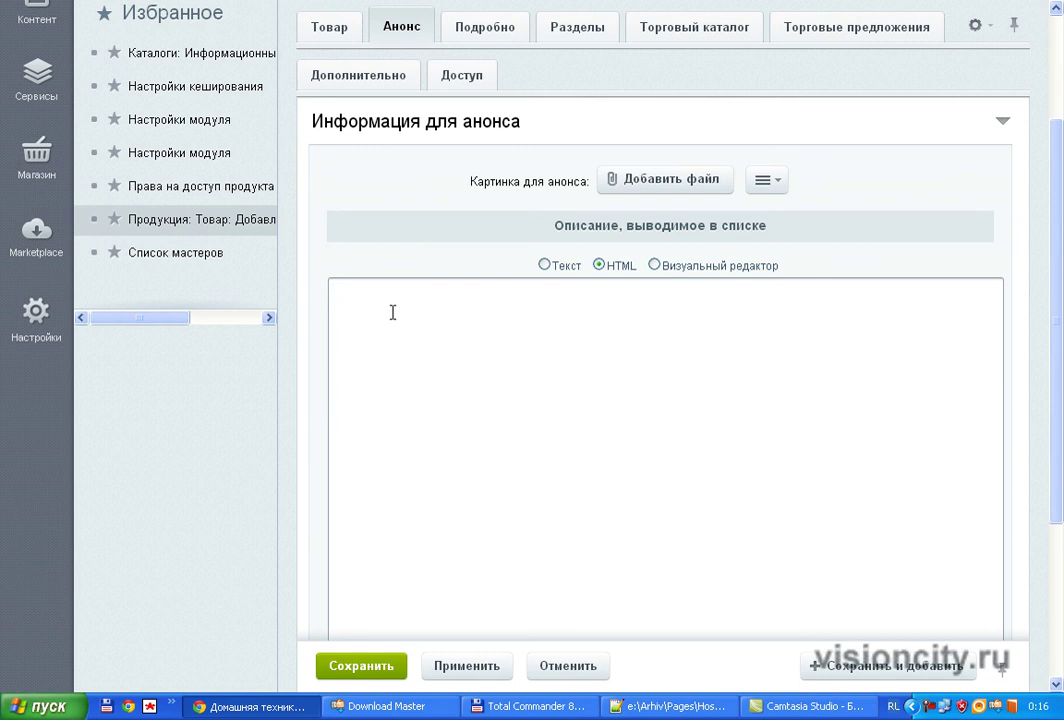
Step: Paste the copied img code into the announcement description and view the picture in the visual editor
key("ctrl+v")
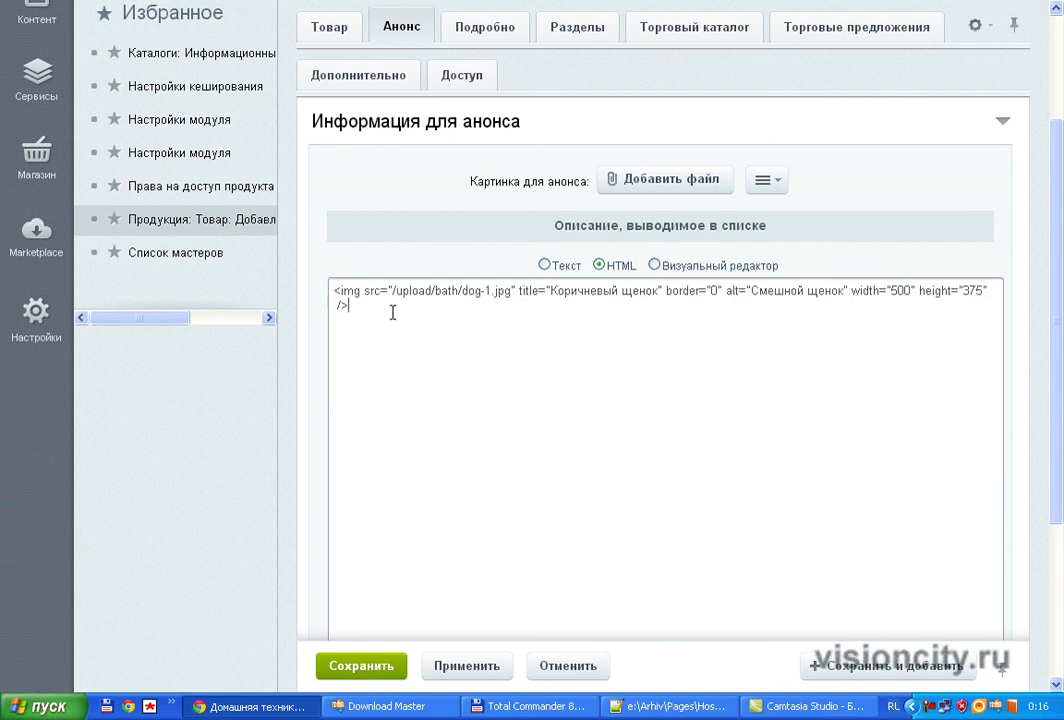
left_click(655, 266)
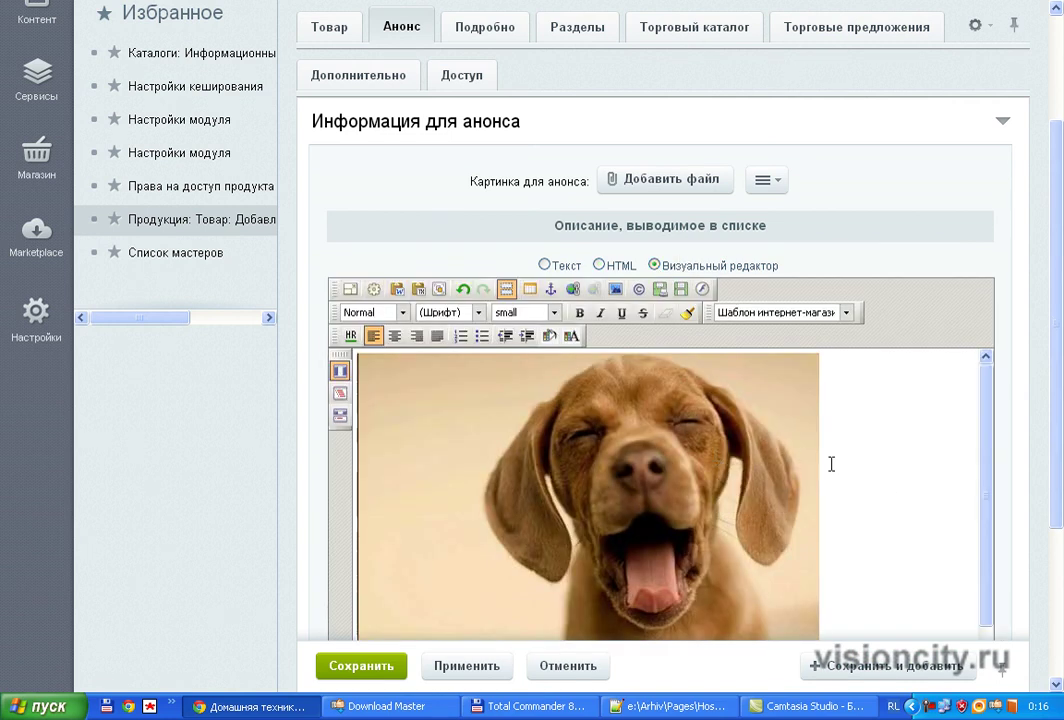
scroll(831, 463, "down", 3)
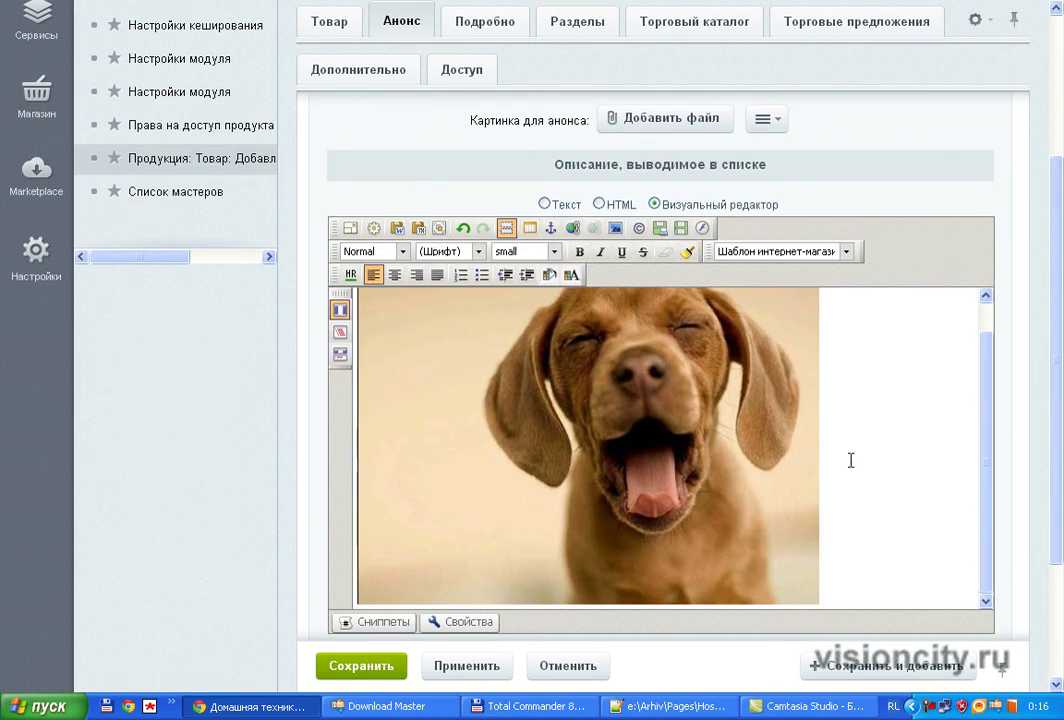
scroll(844, 458, "up", 1)
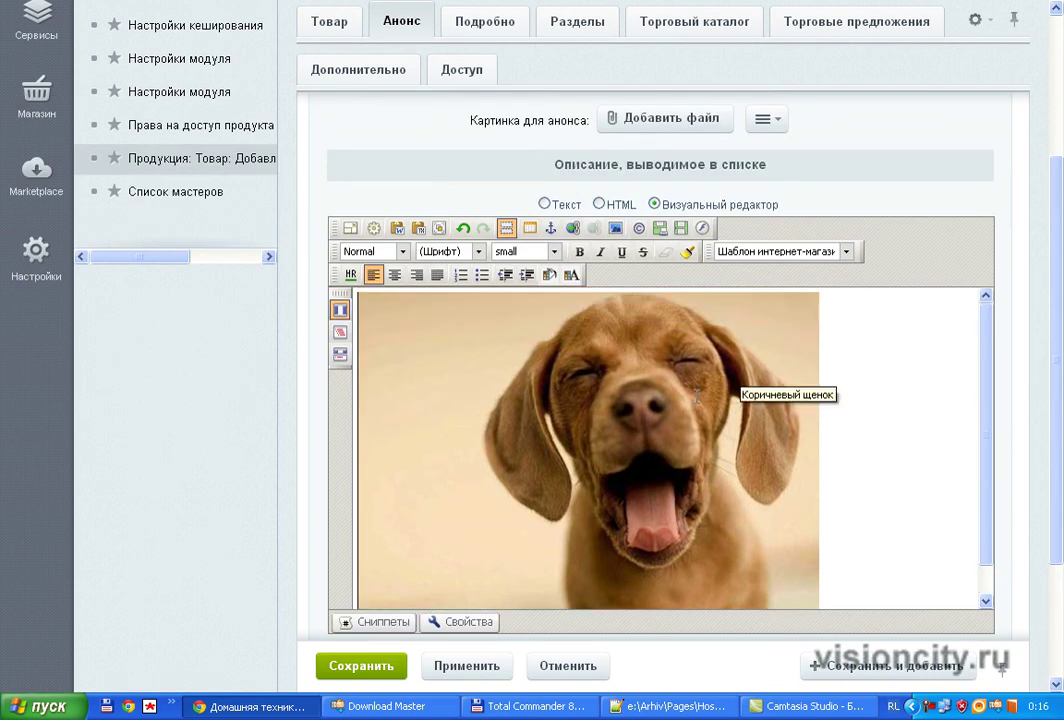